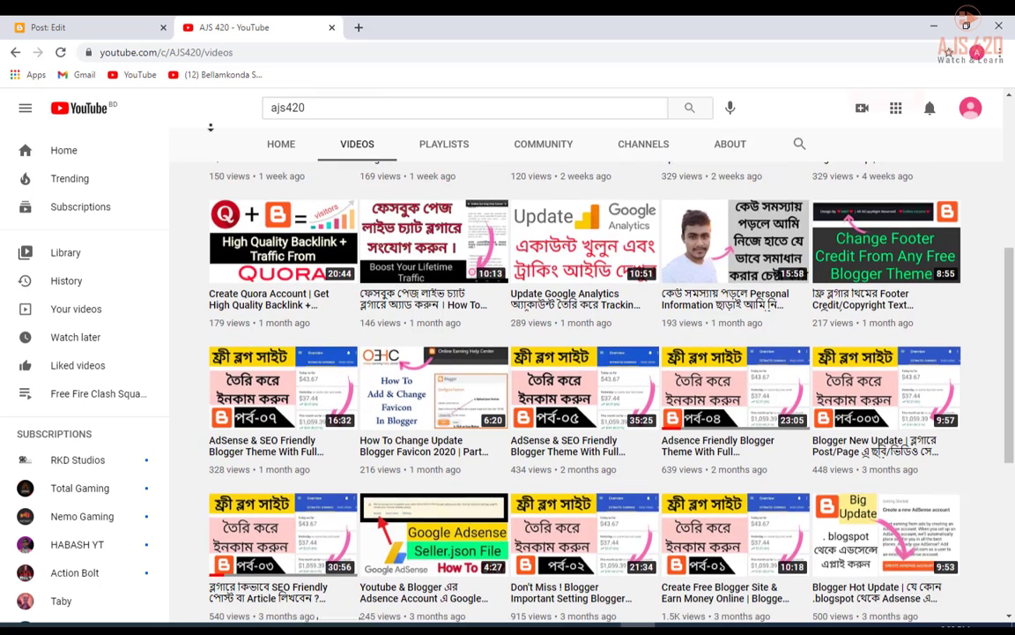
- Look through the uploaded videos on the AJS 420 YouTube channel, from the recent Blogger tutorials to the older ones
scroll(211, 127, "down", 1)
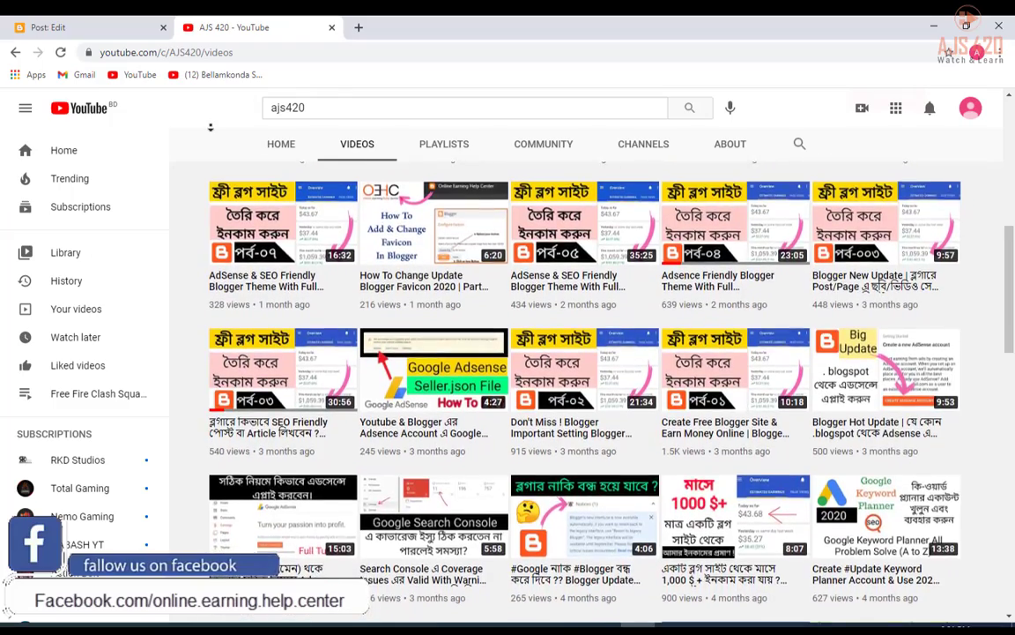
scroll(211, 127, "down", 1)
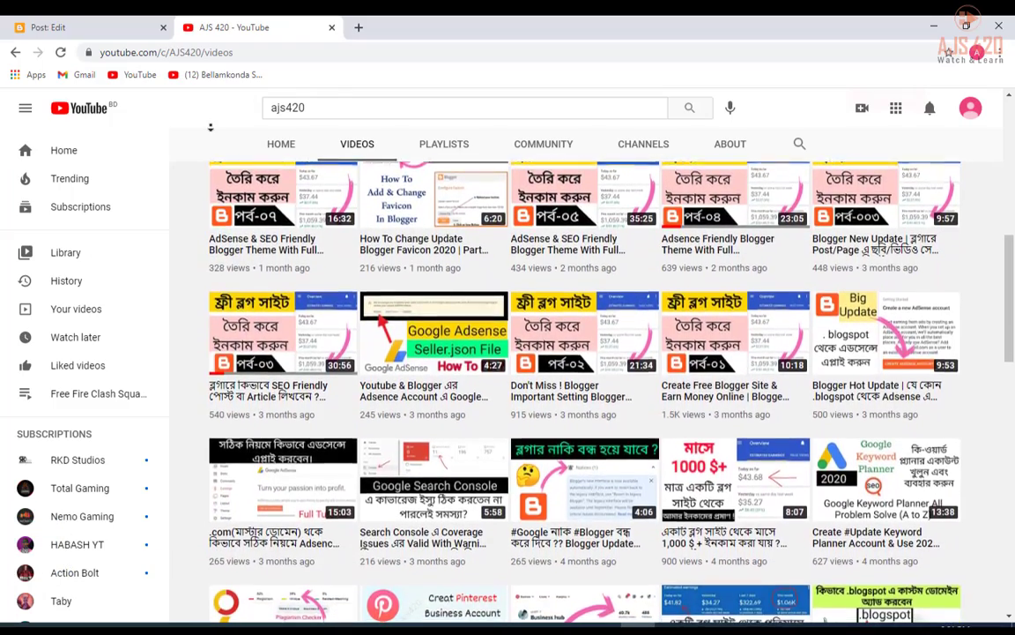
scroll(211, 127, "down", 1)
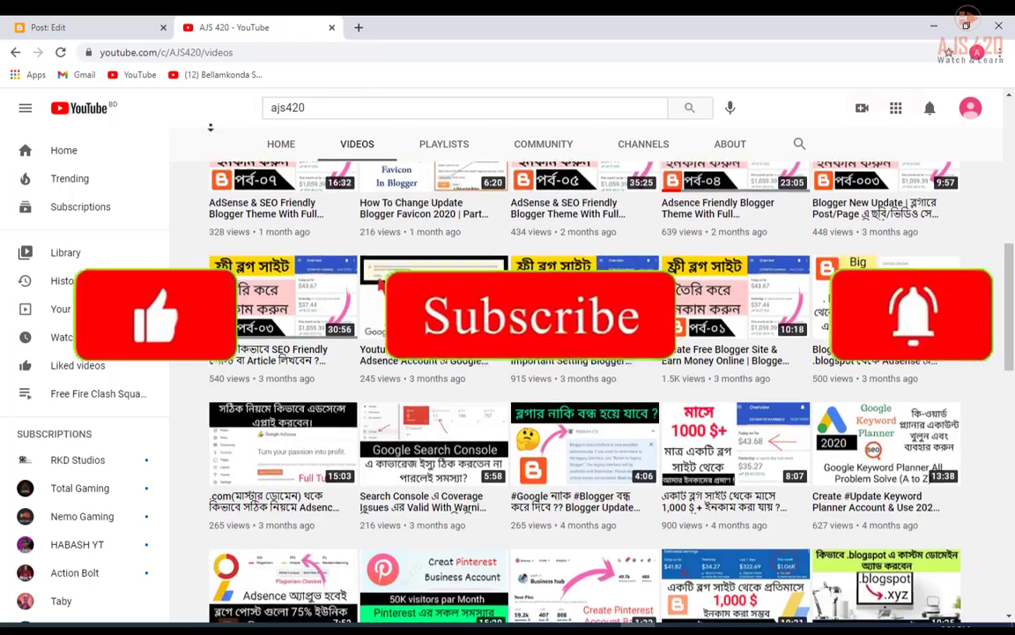
scroll(211, 127, "down", 1)
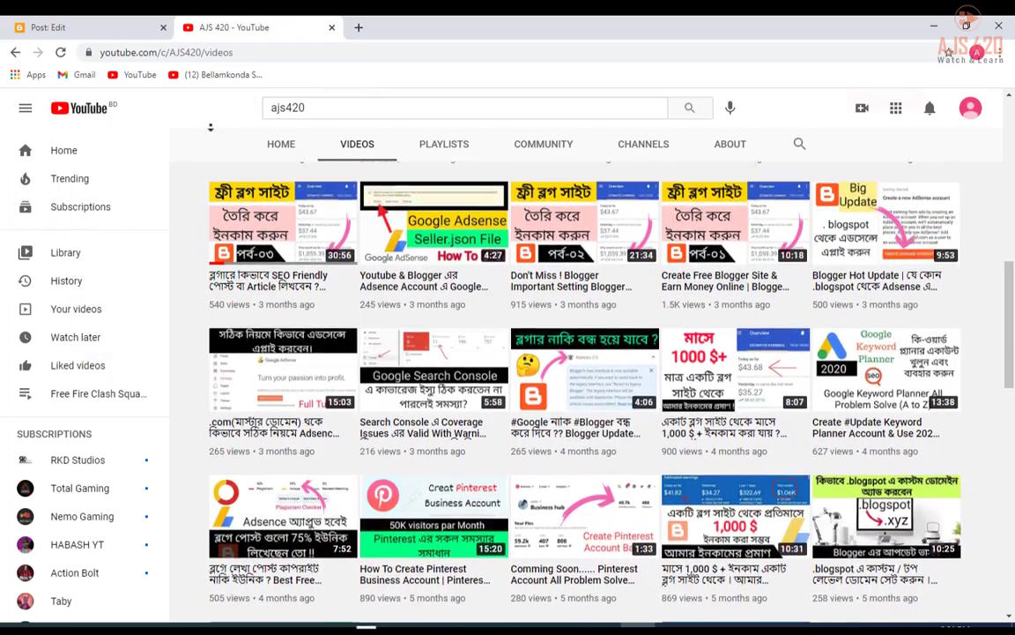
scroll(211, 127, "down", 1)
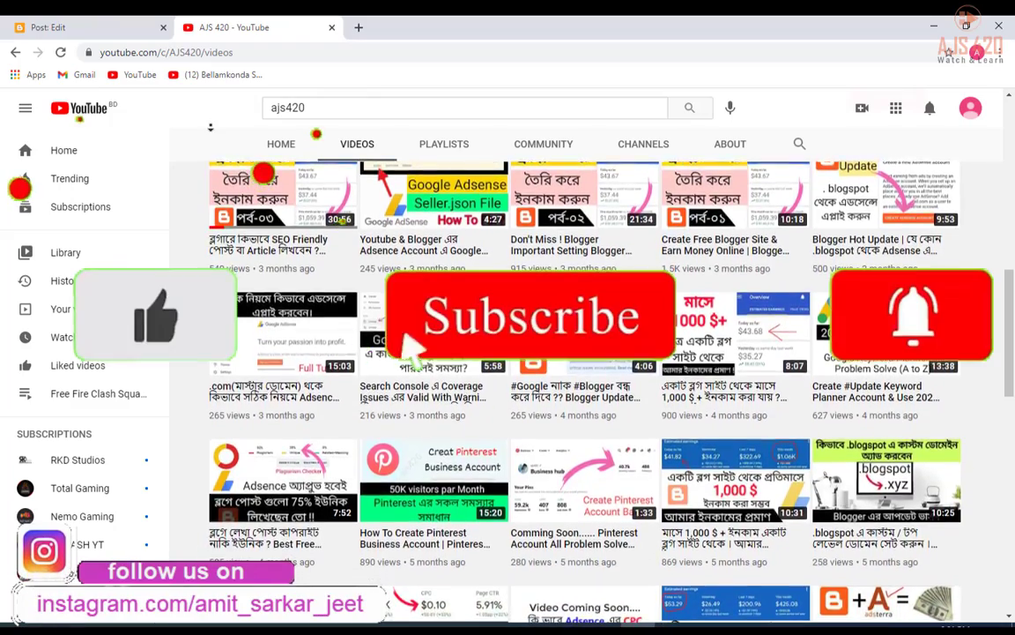
scroll(210, 127, "down", 1)
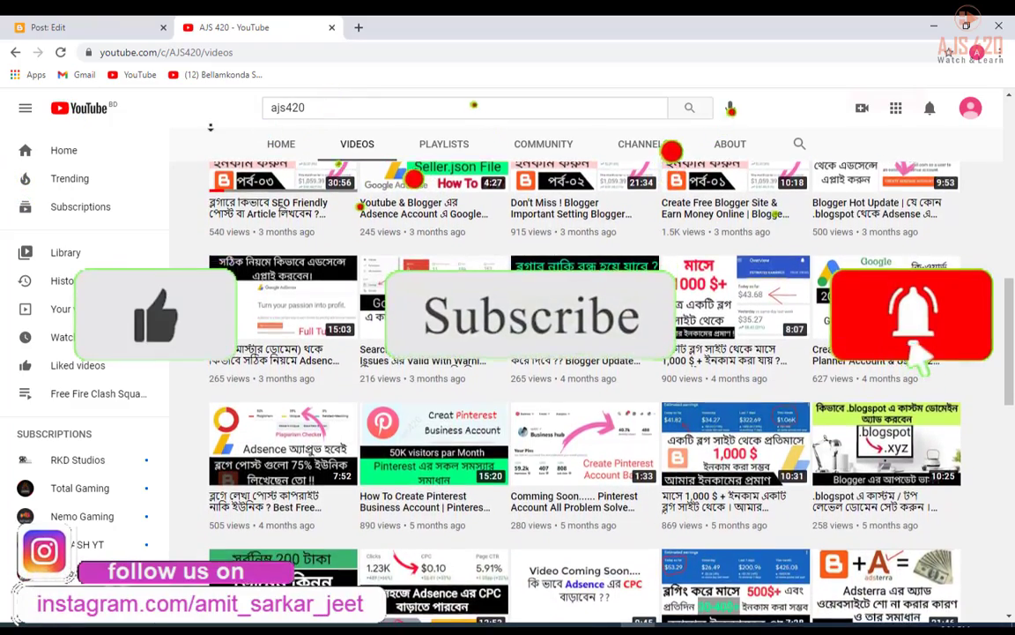
scroll(211, 127, "down", 1)
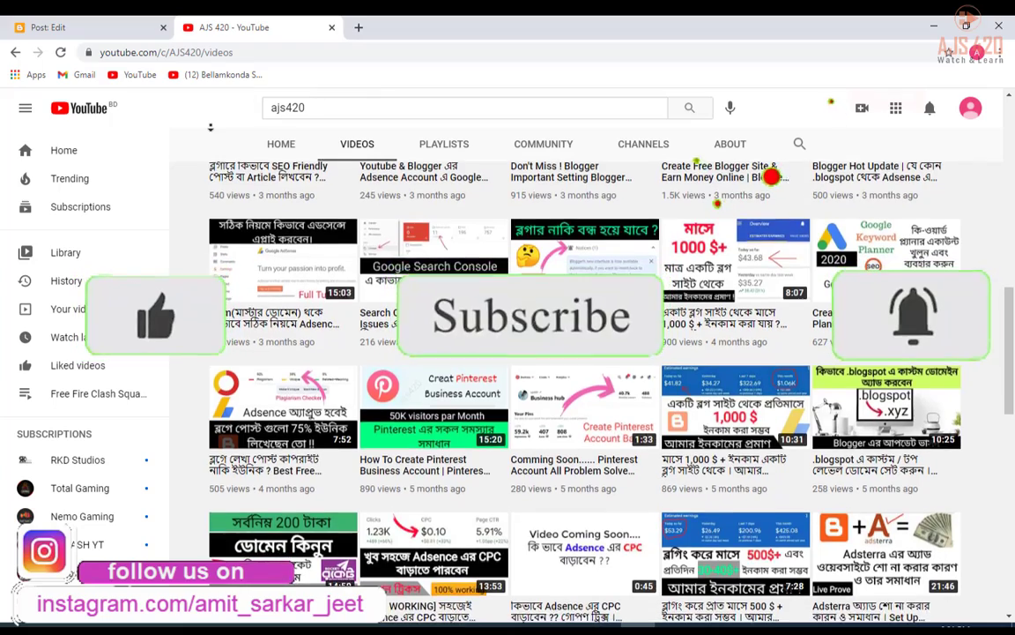
scroll(211, 127, "down", 1)
- Switch to the Blogger post editor and review the post's title, opening paragraphs and coloured headings
key("ctrl+1")
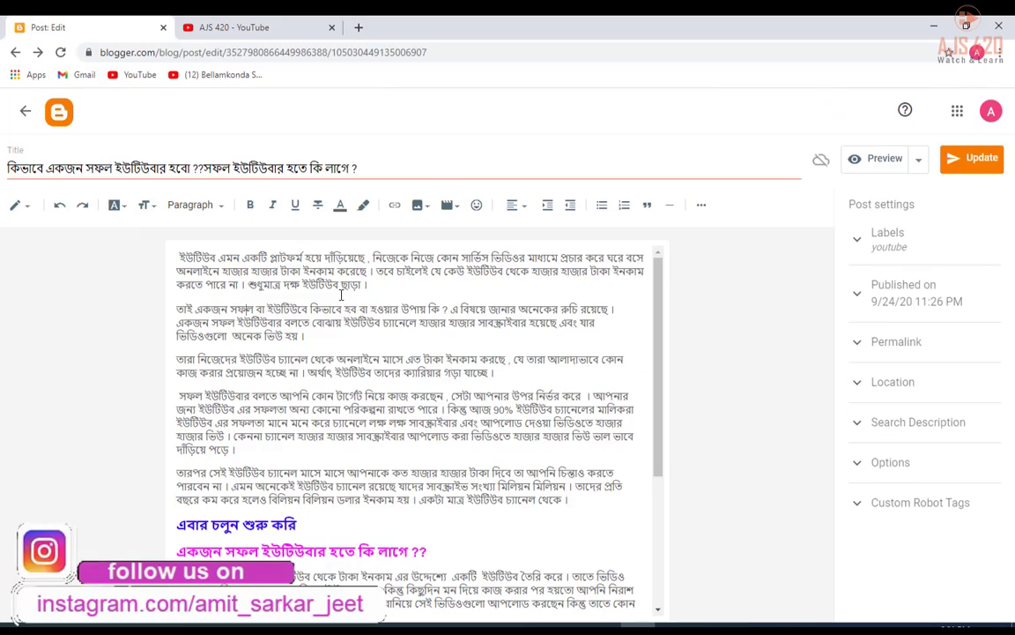
left_click_drag(356, 166, 152, 165)
scroll(216, 258, "down", 2)
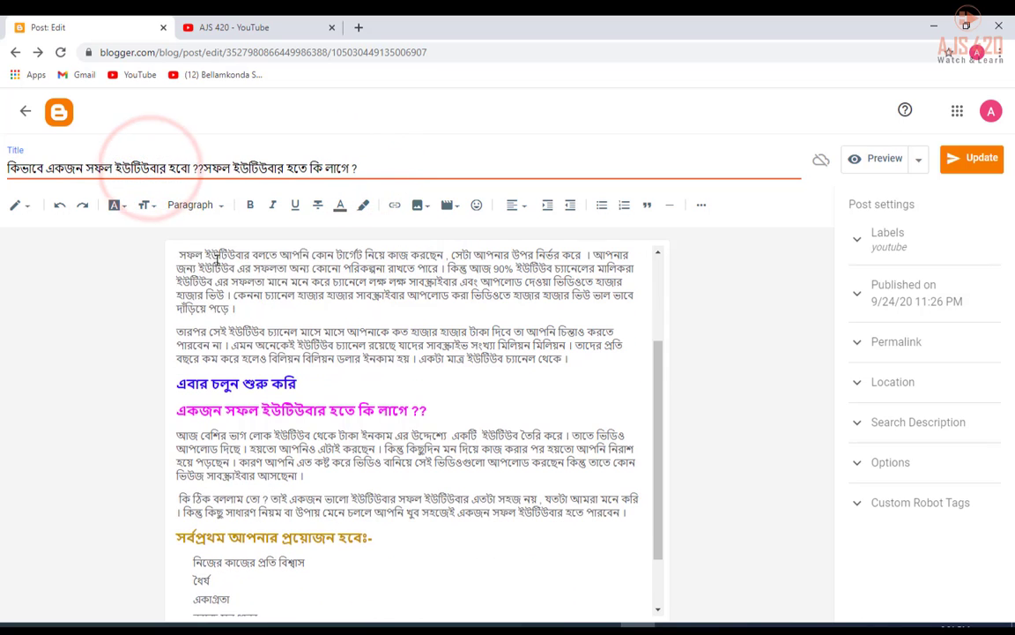
left_click_drag(214, 257, 280, 537)
left_click(262, 451)
scroll(414, 398, "up", 2)
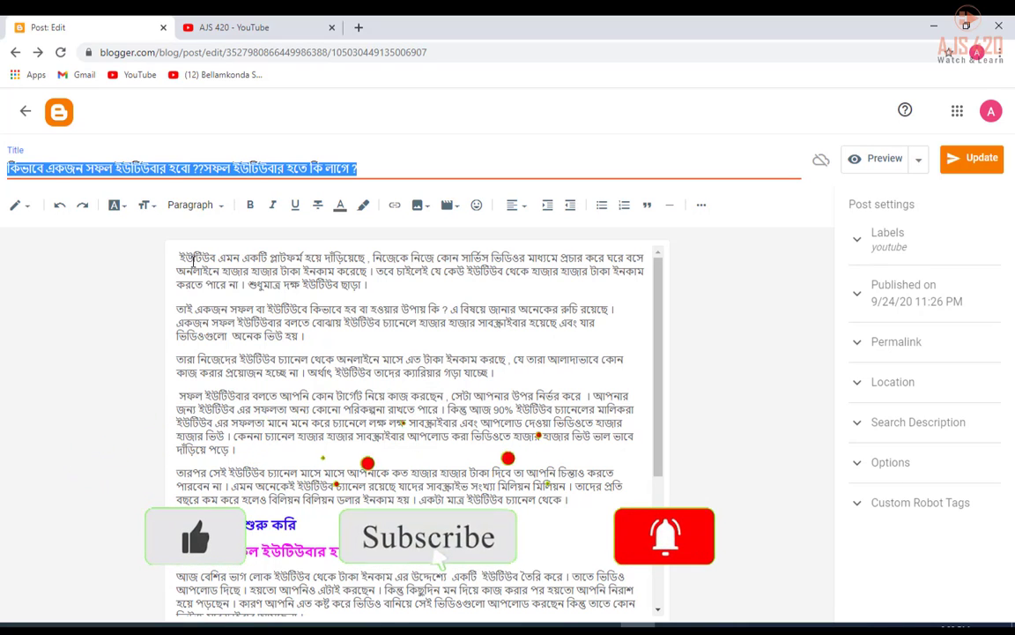
left_click_drag(179, 256, 372, 285)
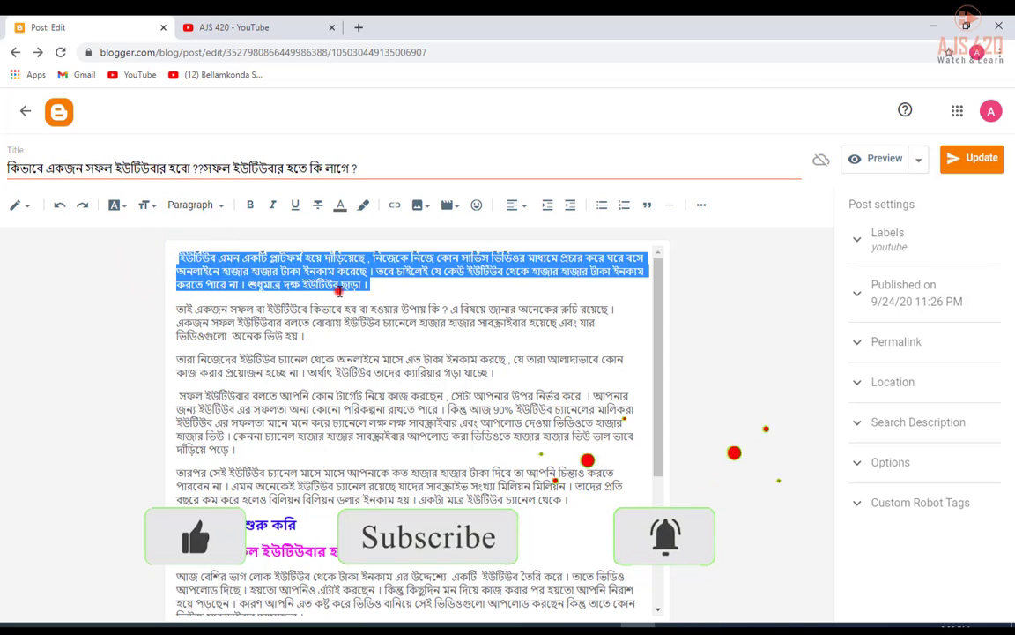
left_click(338, 286)
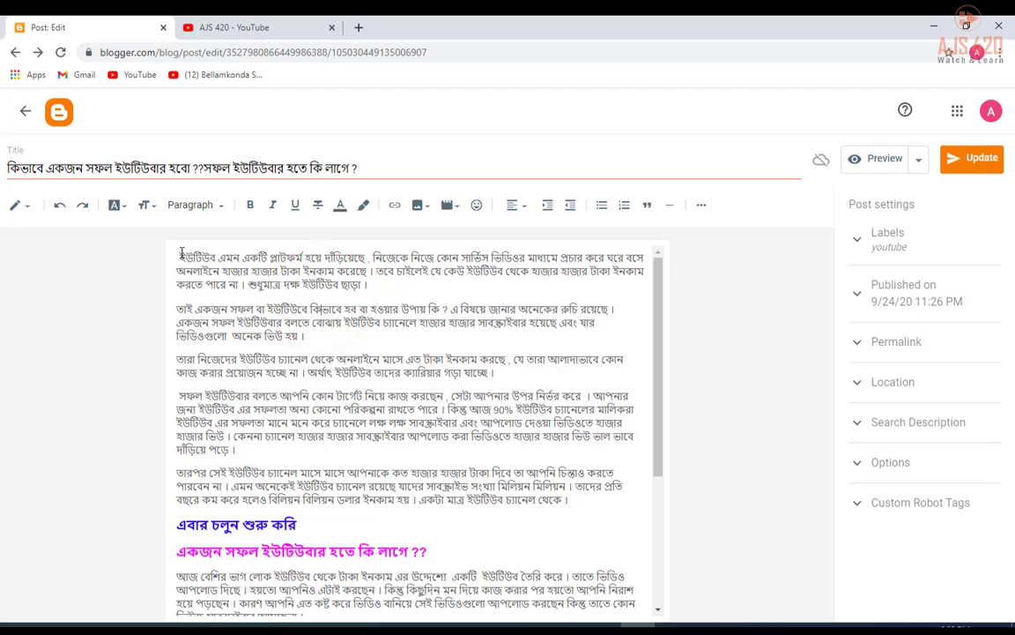
left_click_drag(179, 256, 373, 289)
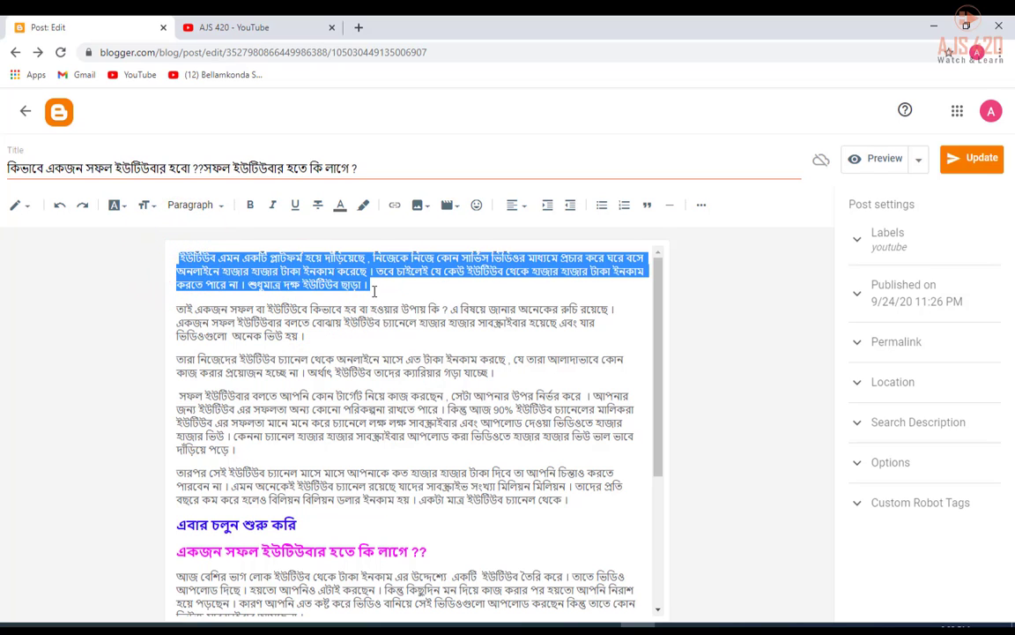
left_click_drag(342, 323, 398, 398)
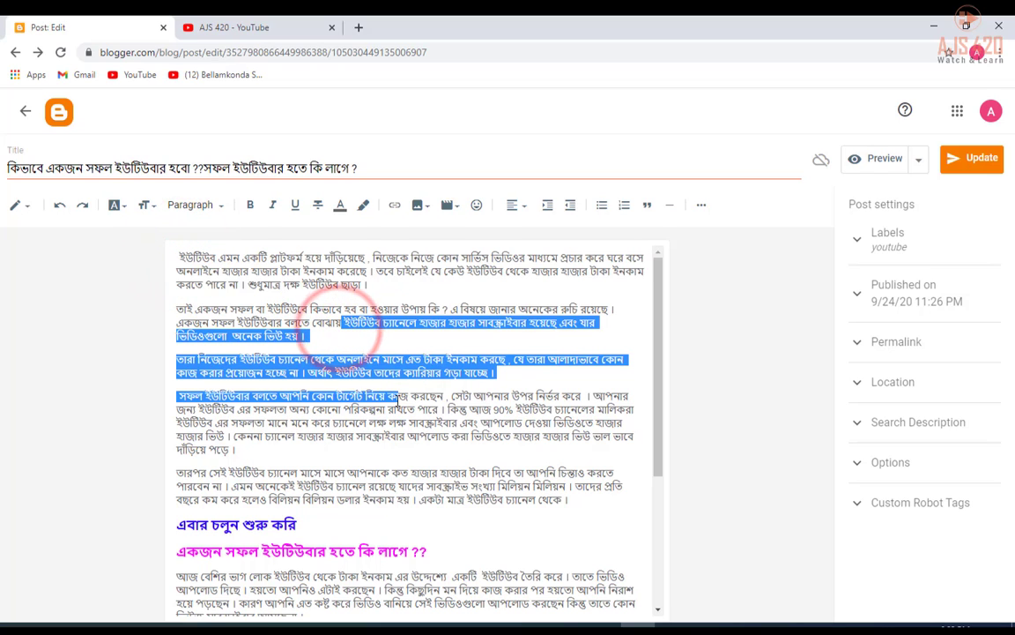
left_click(300, 399)
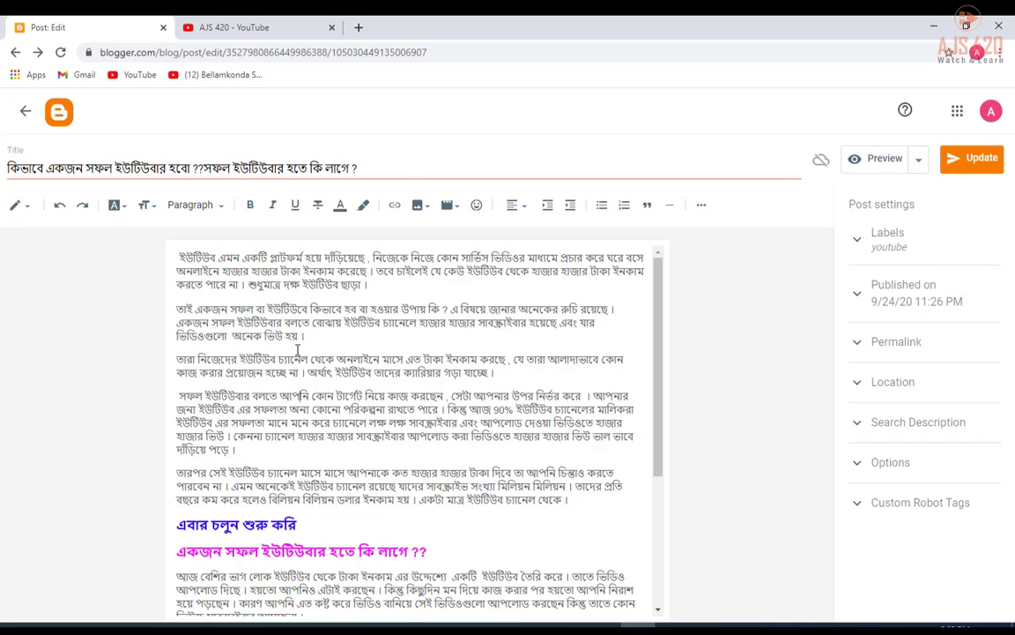
- Search Google for "image off page seo" in a new browser tab and show the image results
left_click(357, 28)
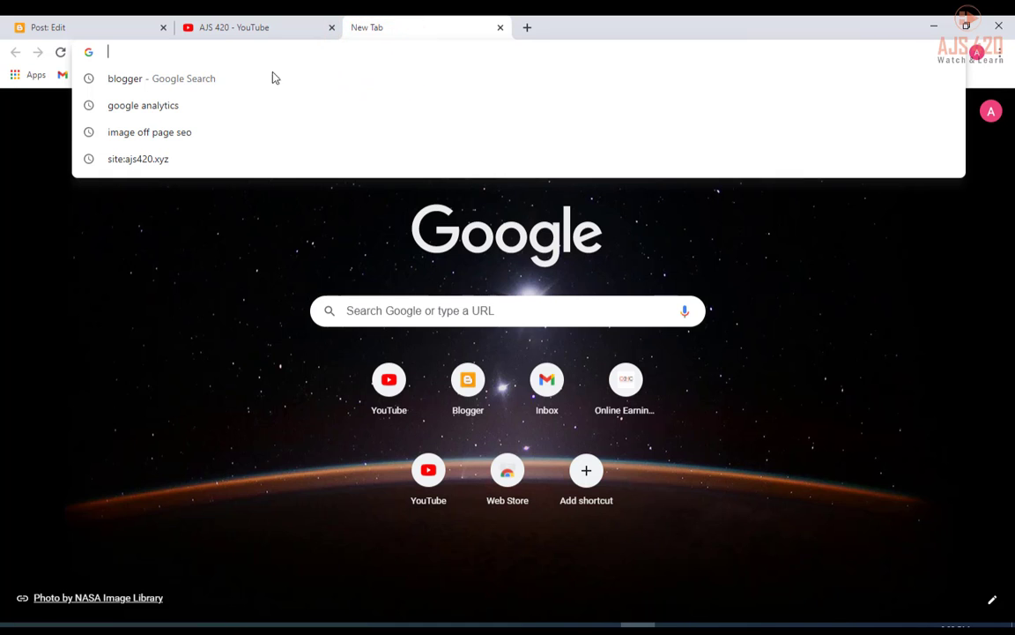
left_click(166, 131)
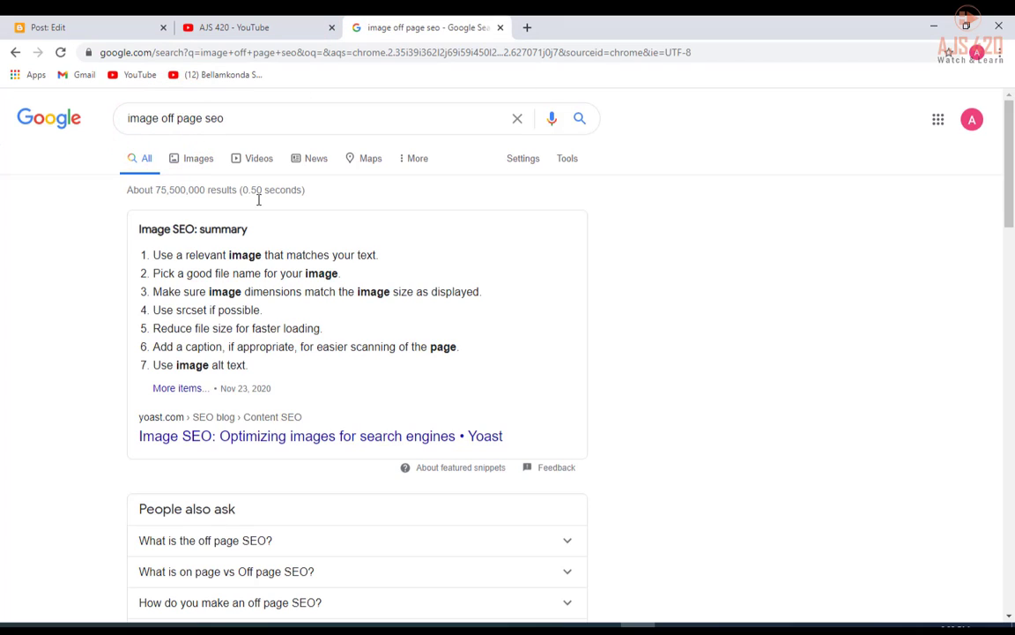
left_click(195, 164)
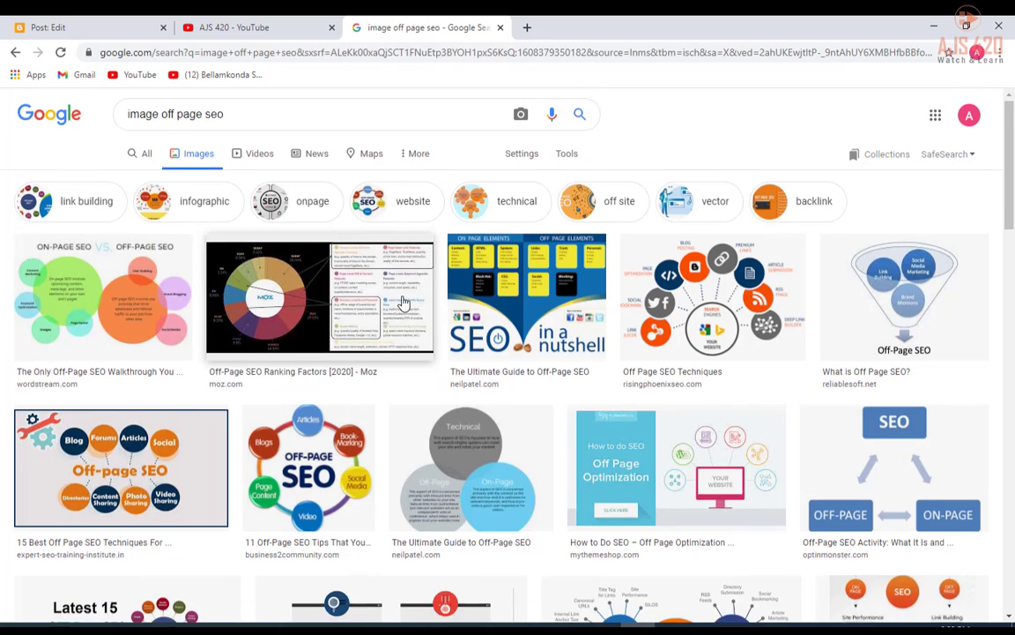
- Open the source page of the pilumdigital.com "20 Off Page SEO Techniques" image from the results and accept its cookie notice
scroll(616, 257, "down", 3)
scroll(137, 285, "down", 4)
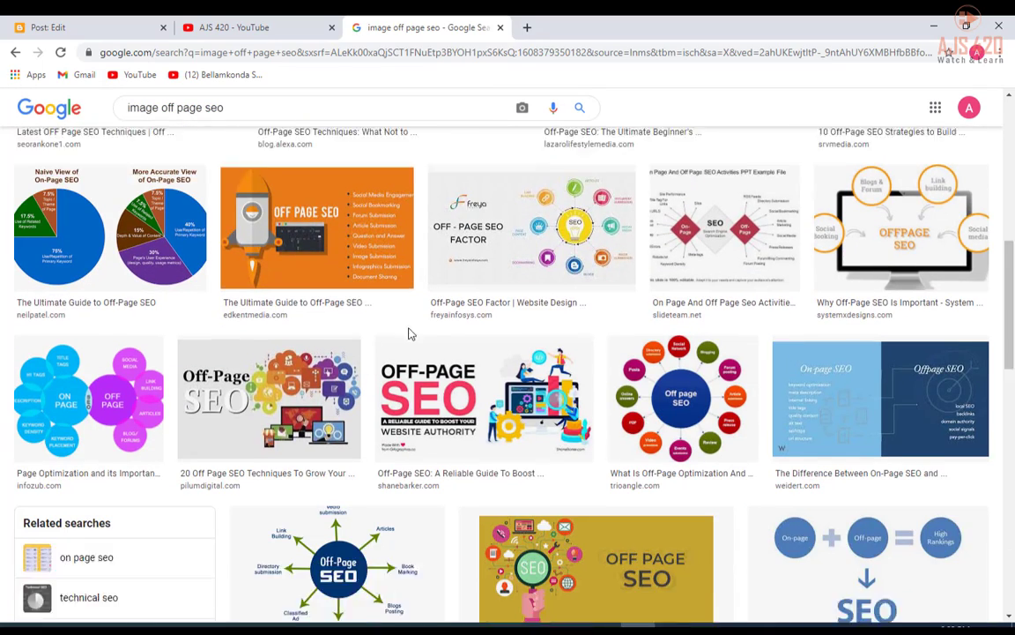
scroll(357, 344, "up", 5)
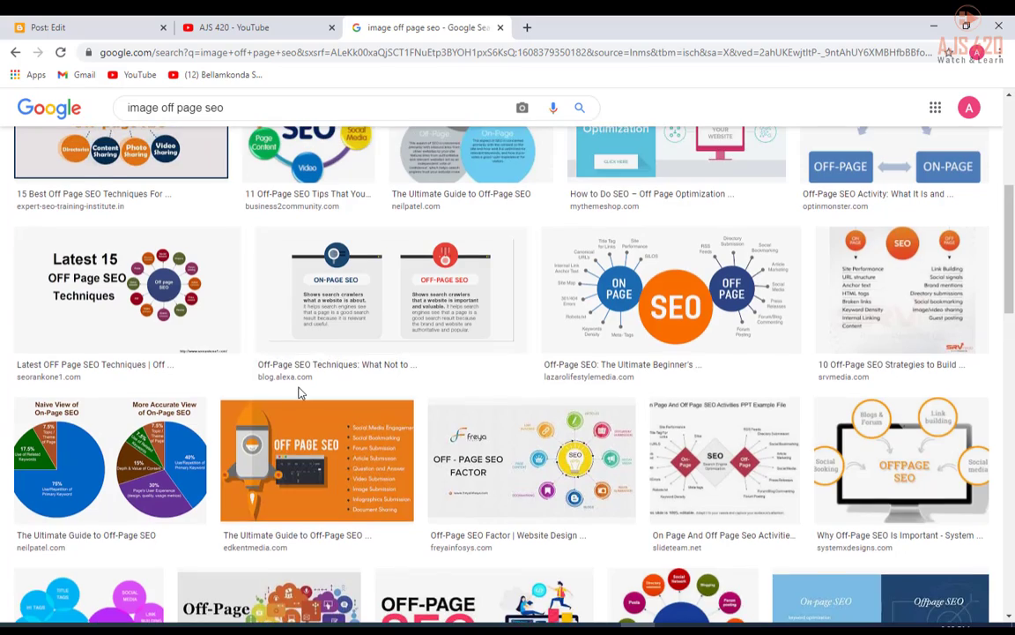
scroll(331, 381, "up", 1)
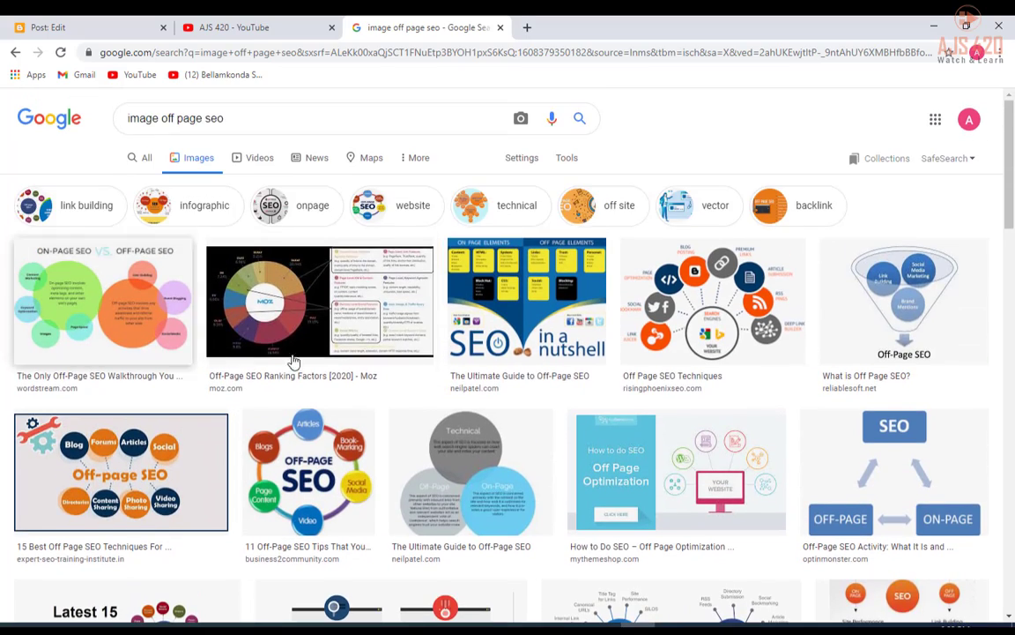
scroll(383, 330, "down", 3)
scroll(384, 329, "down", 3)
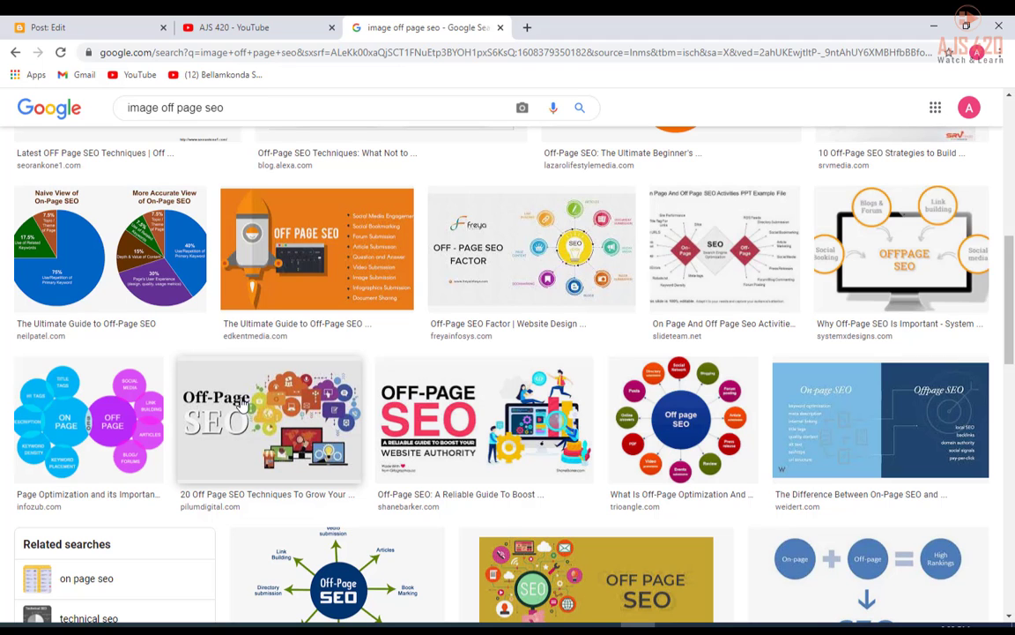
left_click(270, 420)
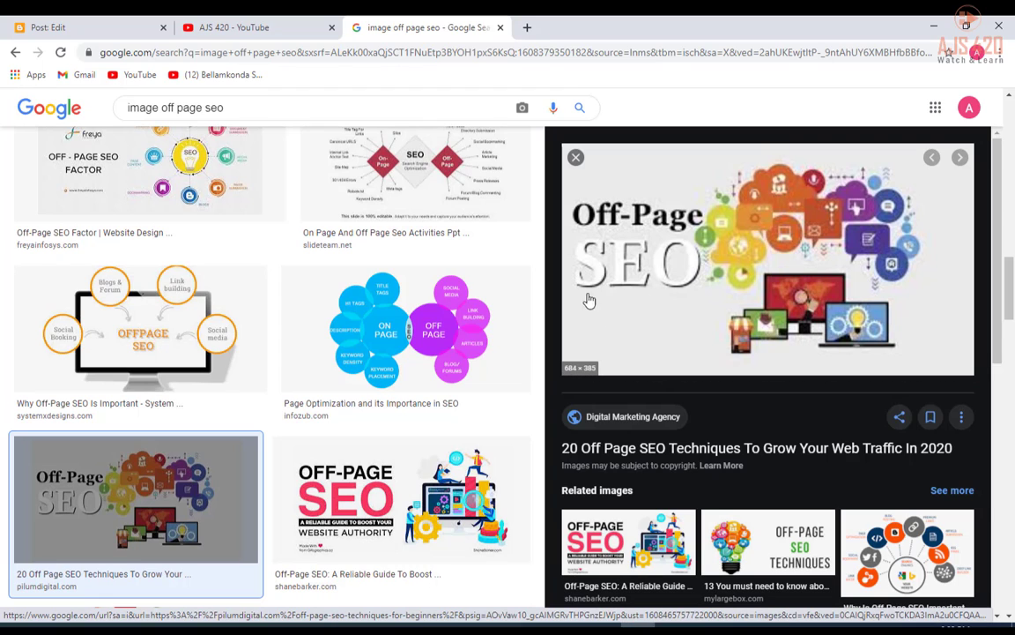
left_click(720, 250)
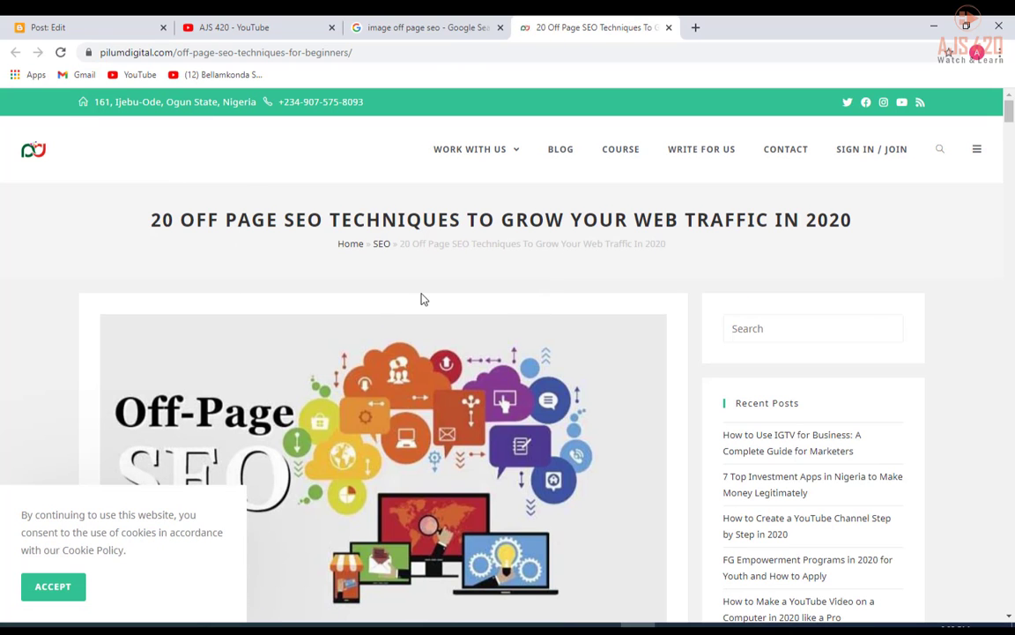
left_click(68, 582)
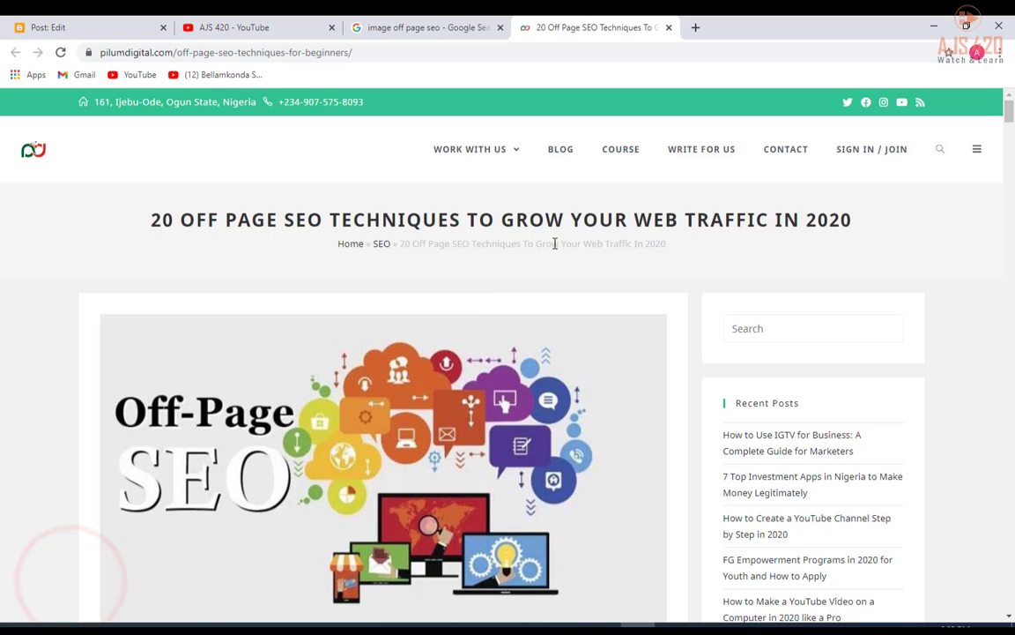
- Examine the article's introduction and its "What is off page SEO?" section
scroll(494, 243, "down", 1)
scroll(494, 243, "down", 7)
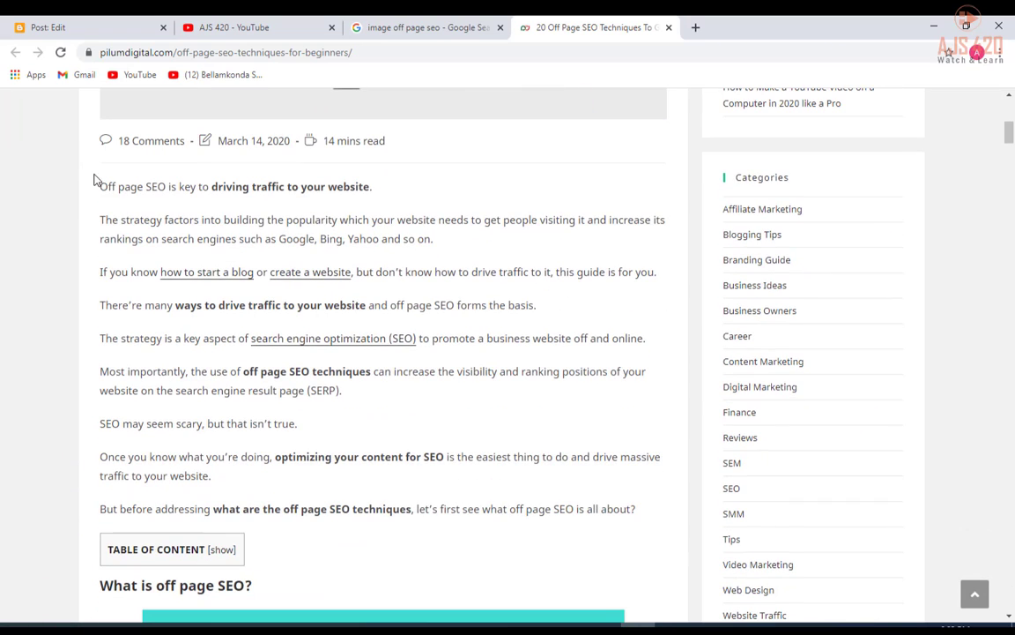
left_click_drag(100, 185, 366, 467)
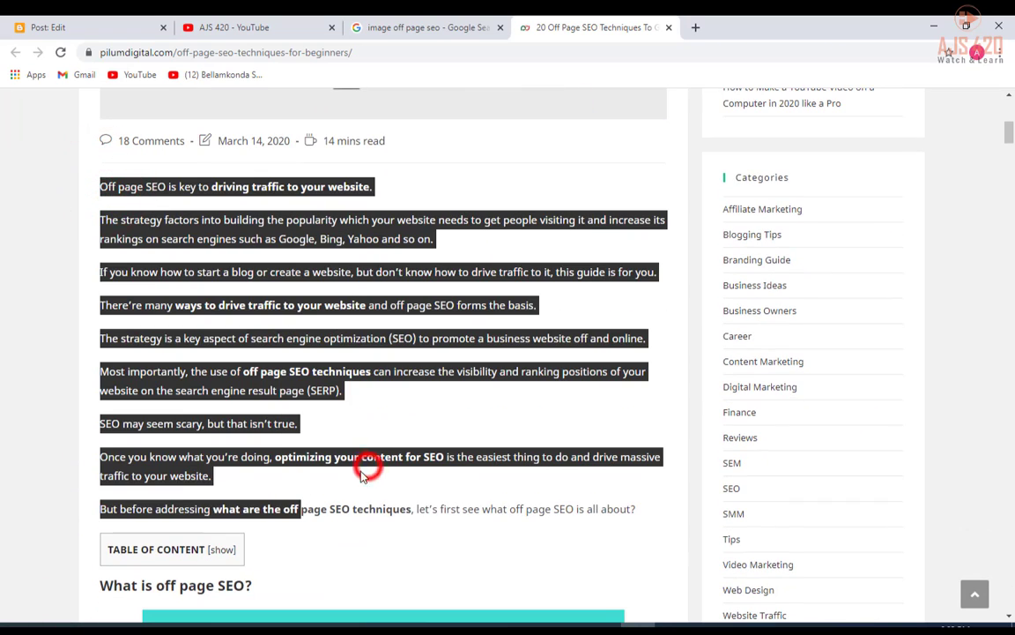
scroll(333, 479, "down", 1)
scroll(362, 387, "down", 2)
left_click(393, 283)
scroll(390, 278, "down", 4)
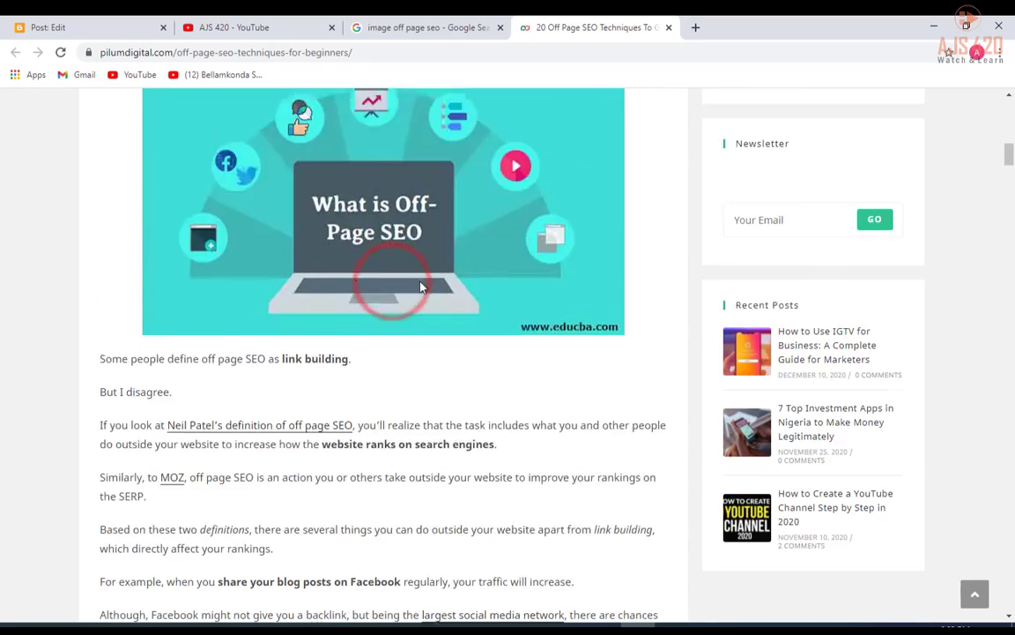
scroll(351, 423, "down", 1)
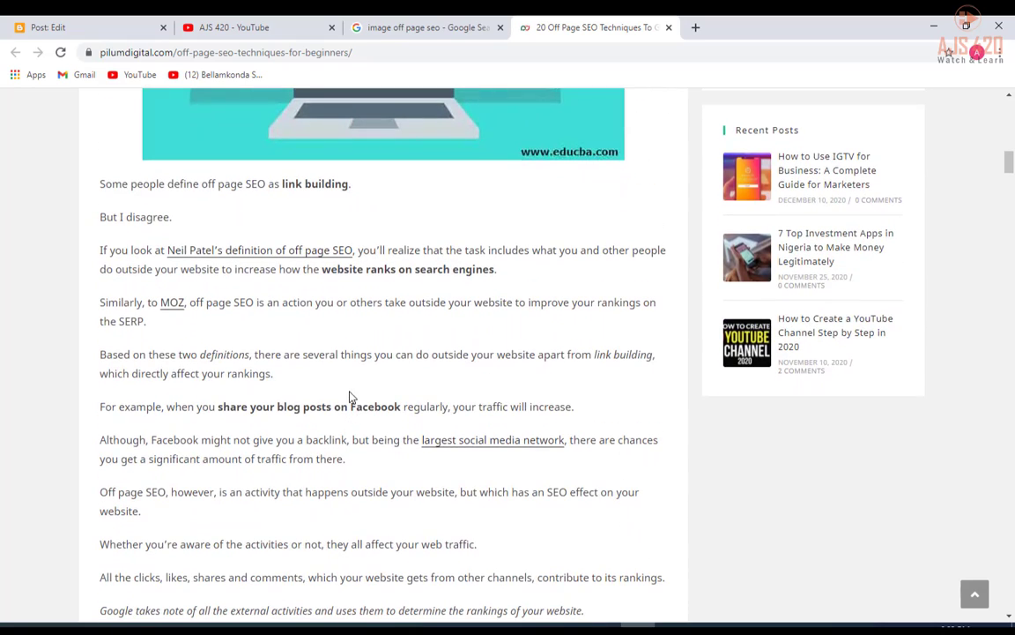
- Compare the image preview in the Google results with the featured image at the start of the pilumdigital.com article
left_click(429, 21)
left_click(240, 106)
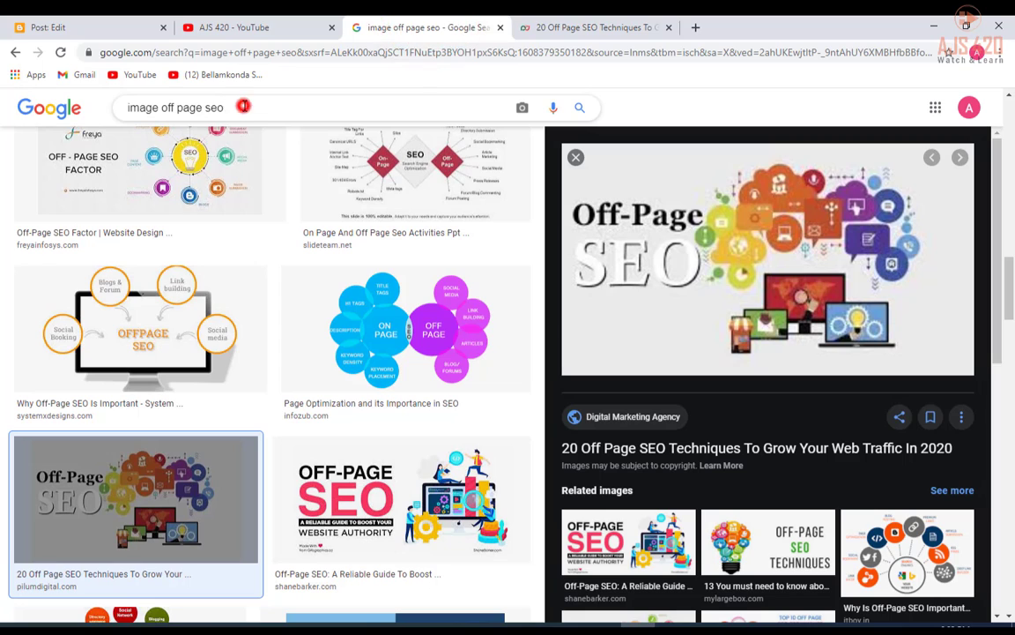
left_click(580, 27)
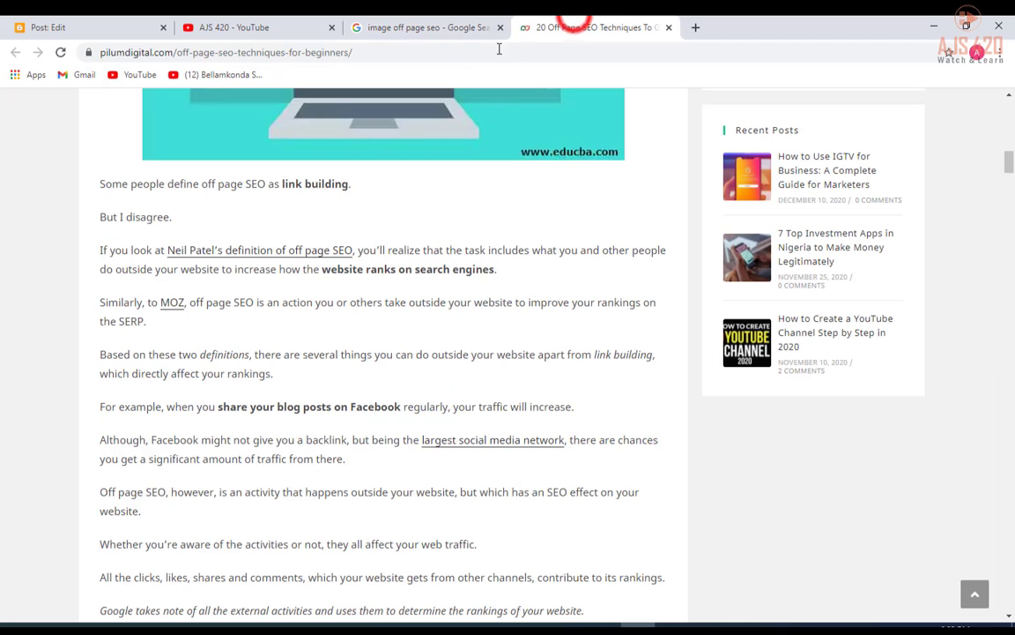
scroll(361, 428, "up", 8)
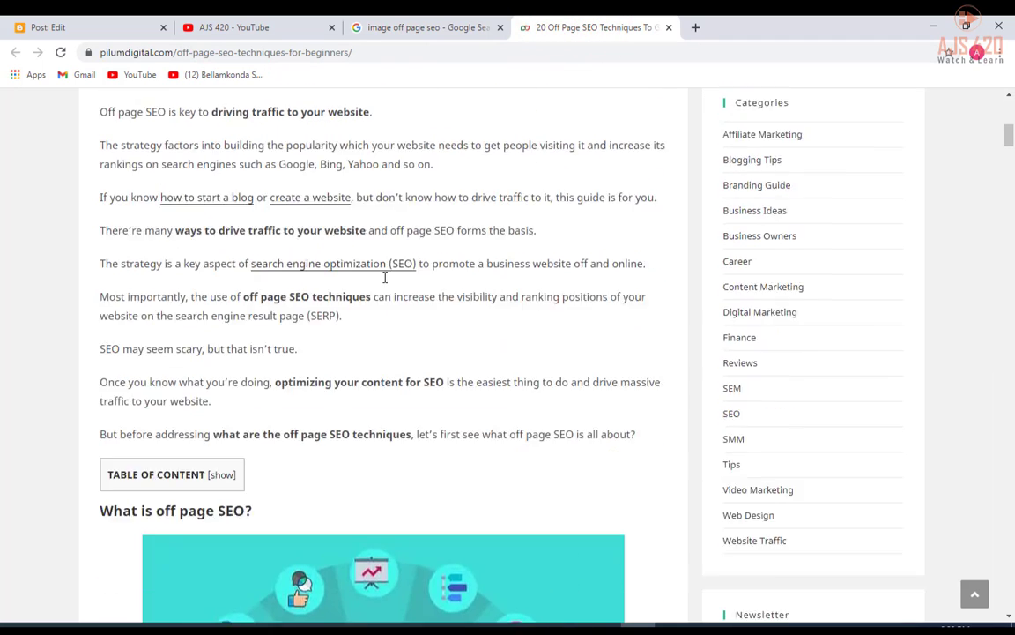
scroll(384, 283, "up", 3)
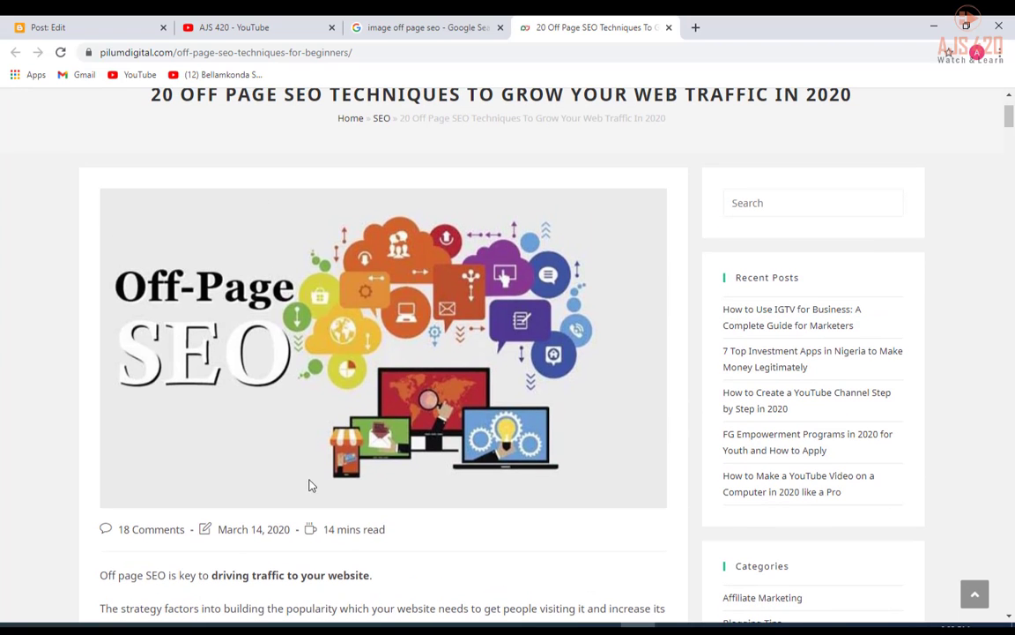
left_click(396, 28)
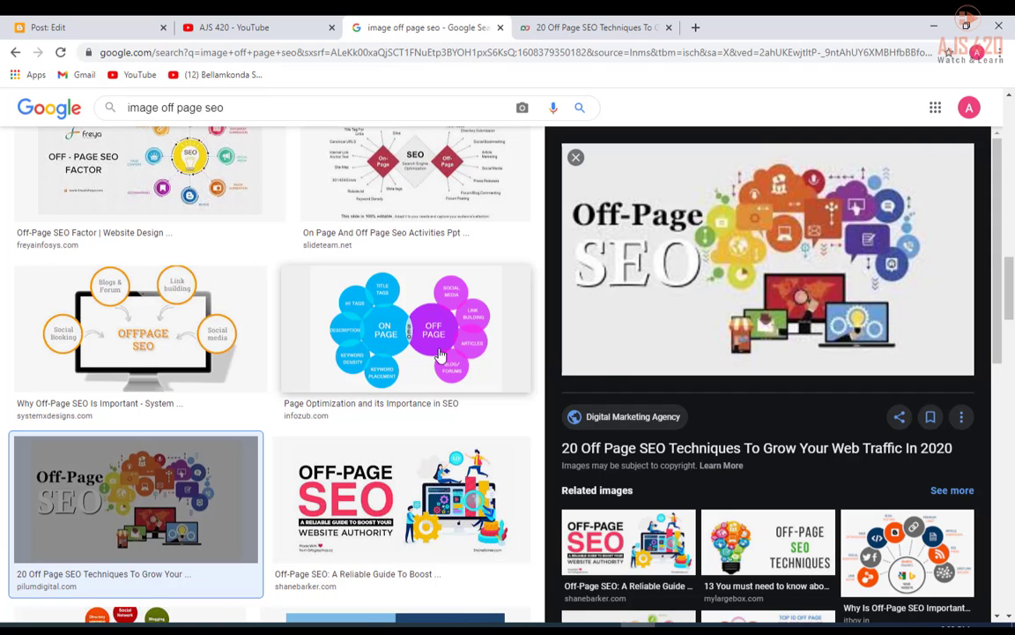
left_click(575, 29)
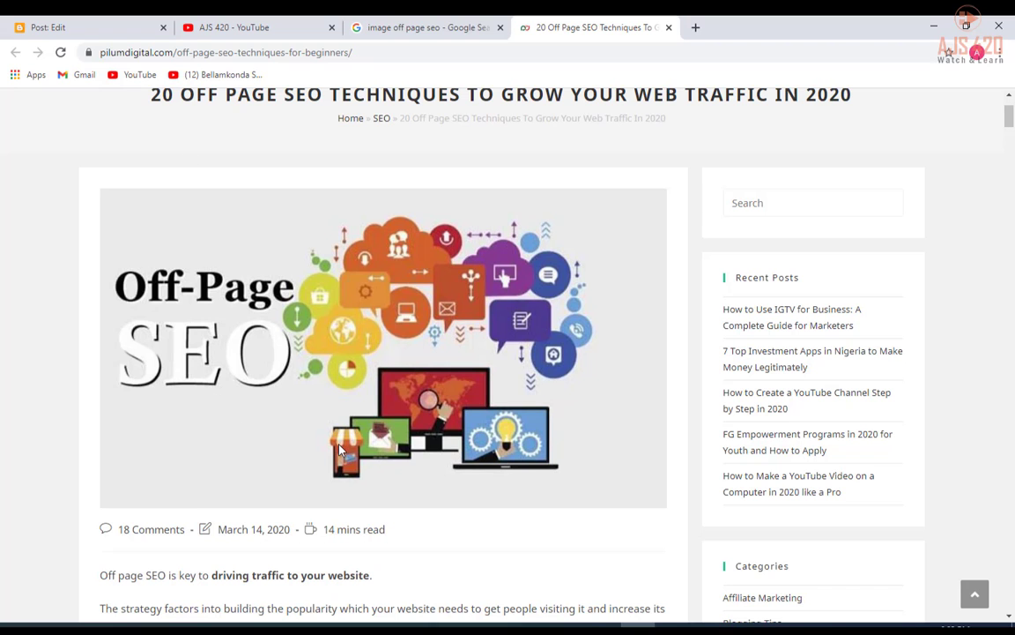
- Look through more of the "image off page seo" image results in Google and return to the pilumdigital.com article
left_click(437, 28)
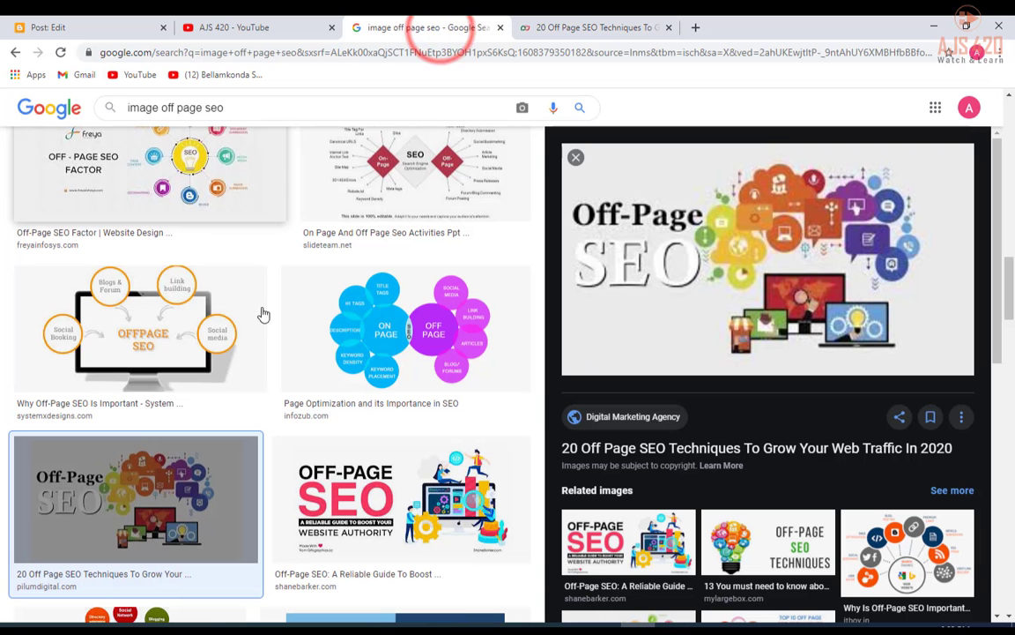
scroll(330, 375, "up", 3)
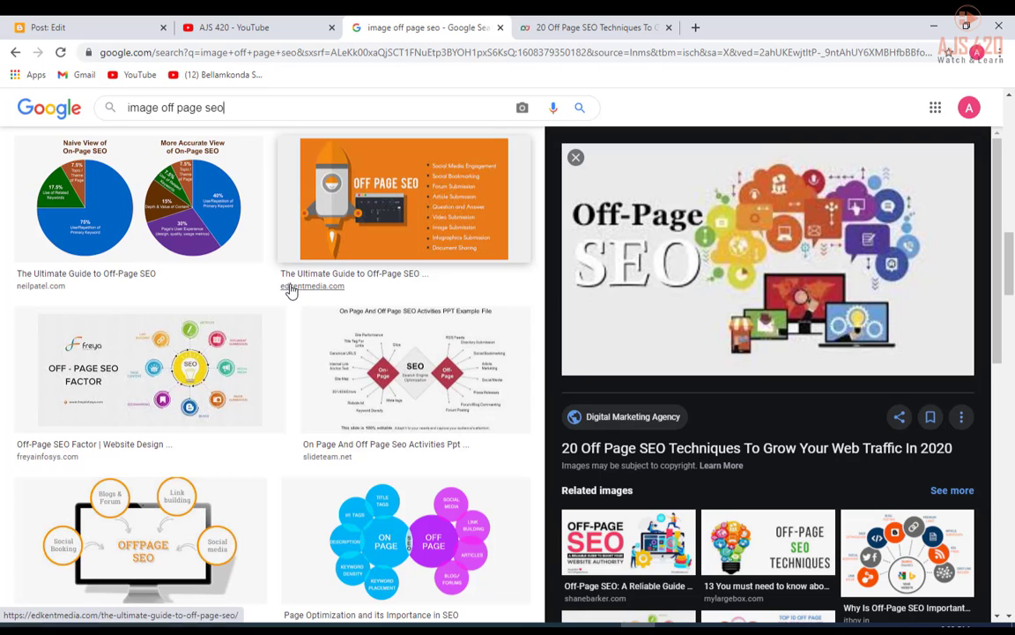
scroll(267, 374, "up", 4)
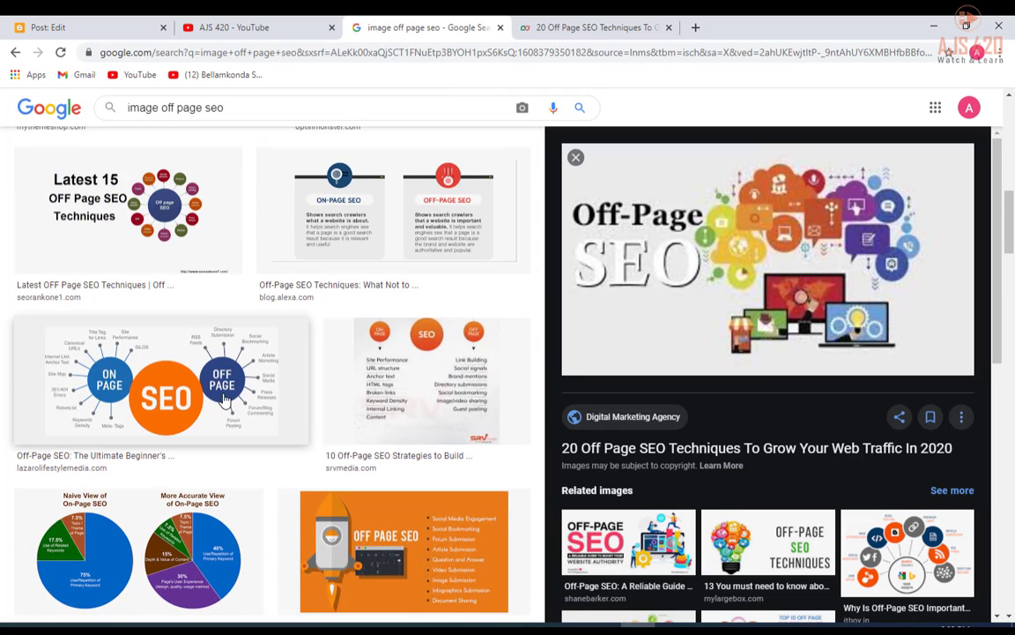
left_click(603, 31)
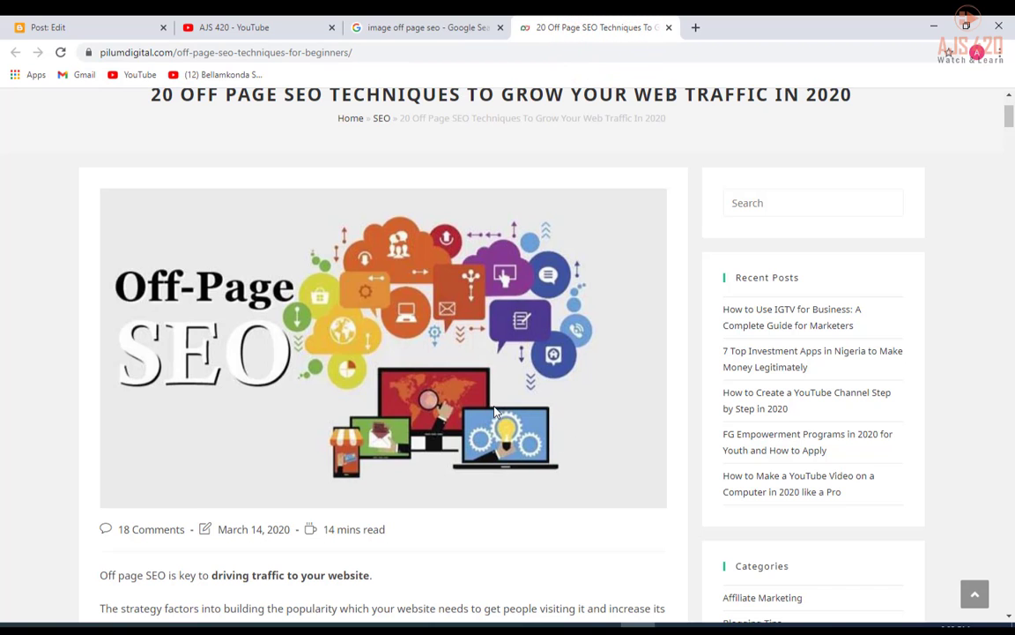
- Switch to the Blogger post editor and examine the opening paragraphs of the post
left_click(119, 25)
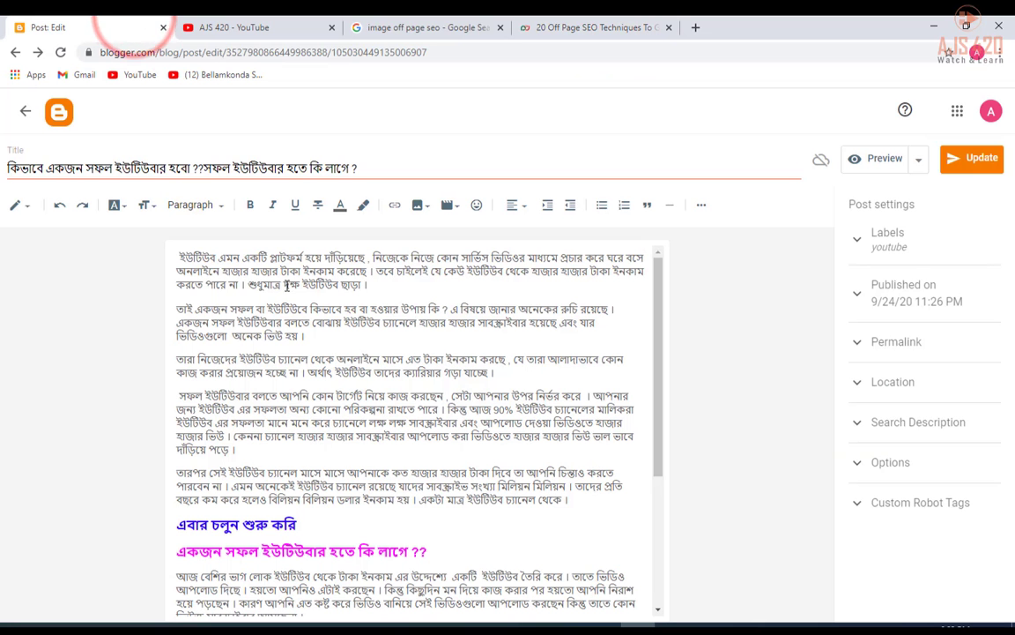
left_click(343, 296)
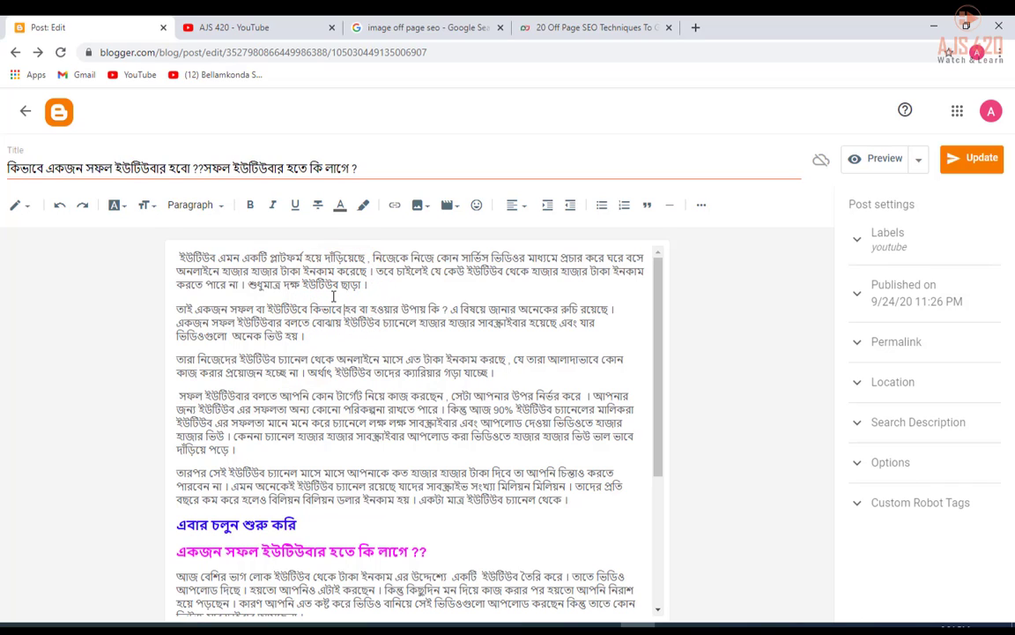
left_click(290, 294)
left_click(225, 292)
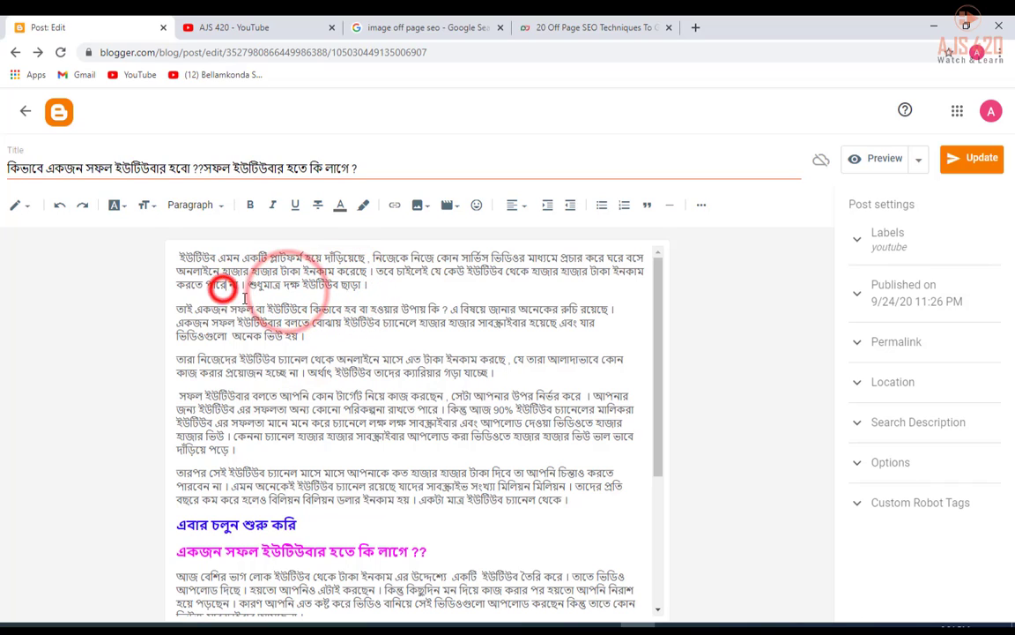
left_click(245, 298)
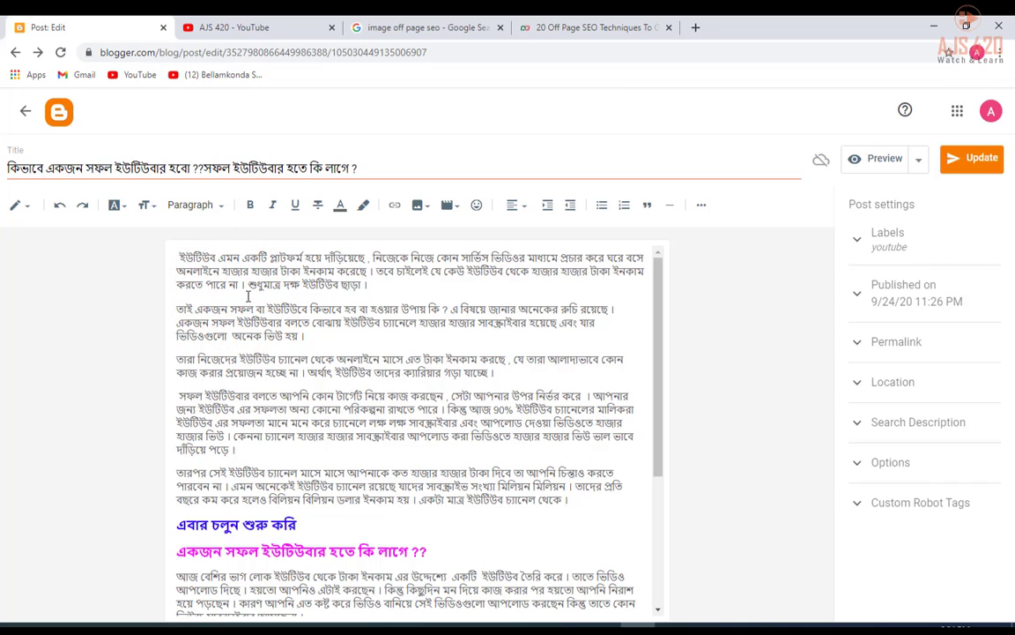
left_click(371, 284)
left_click_drag(310, 449, 177, 252)
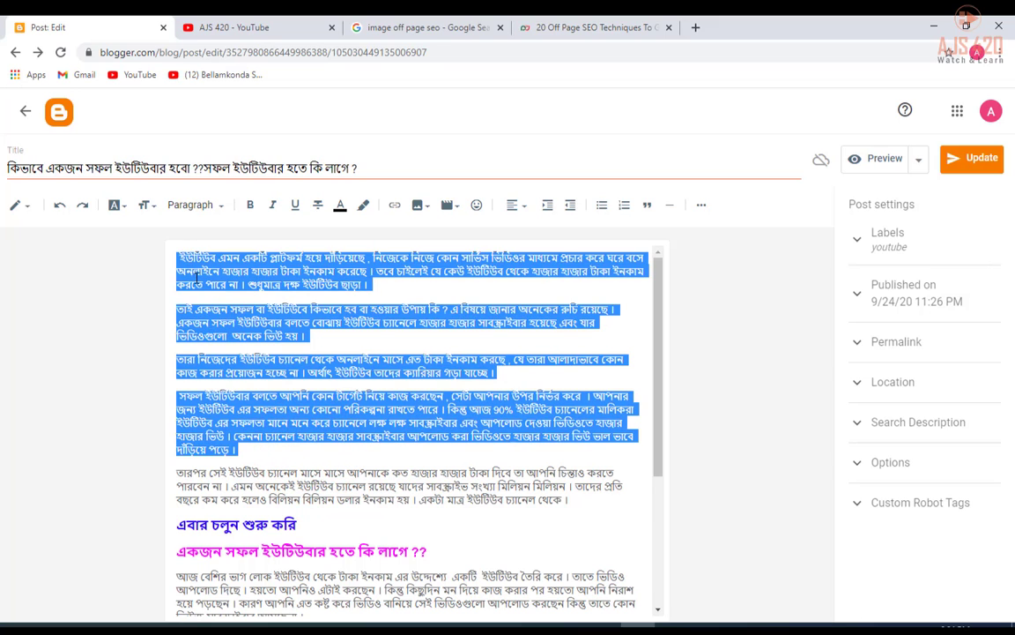
left_click(195, 278)
left_click(207, 296)
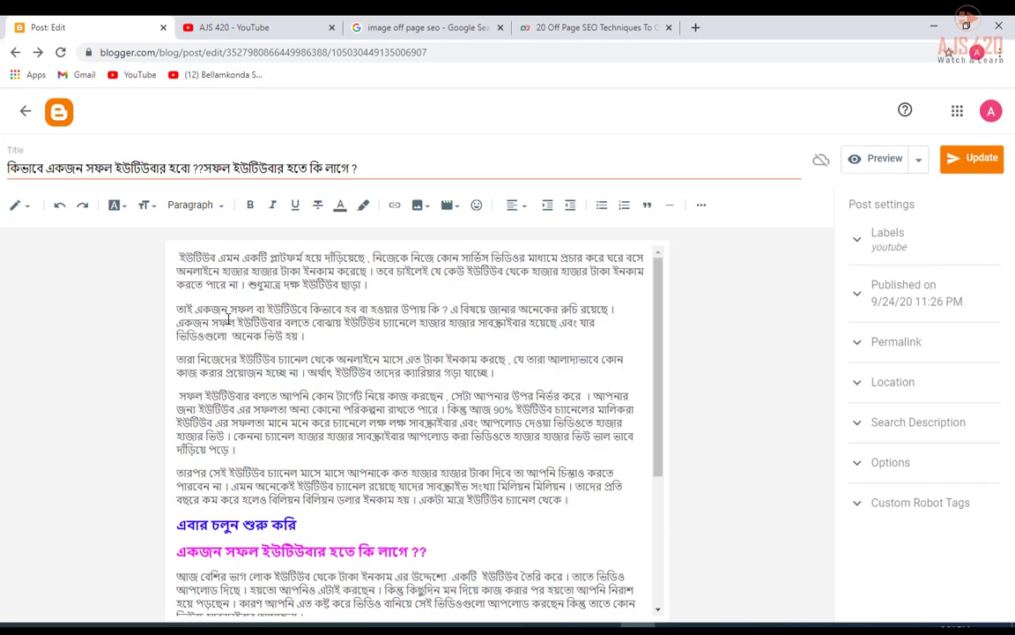
left_click(179, 255)
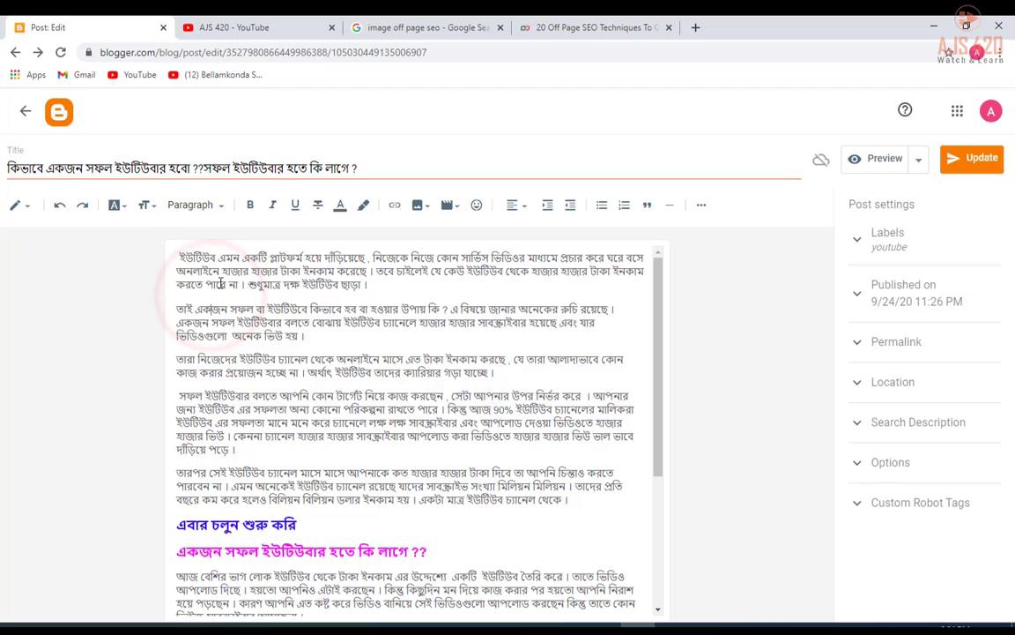
triple_click(180, 255)
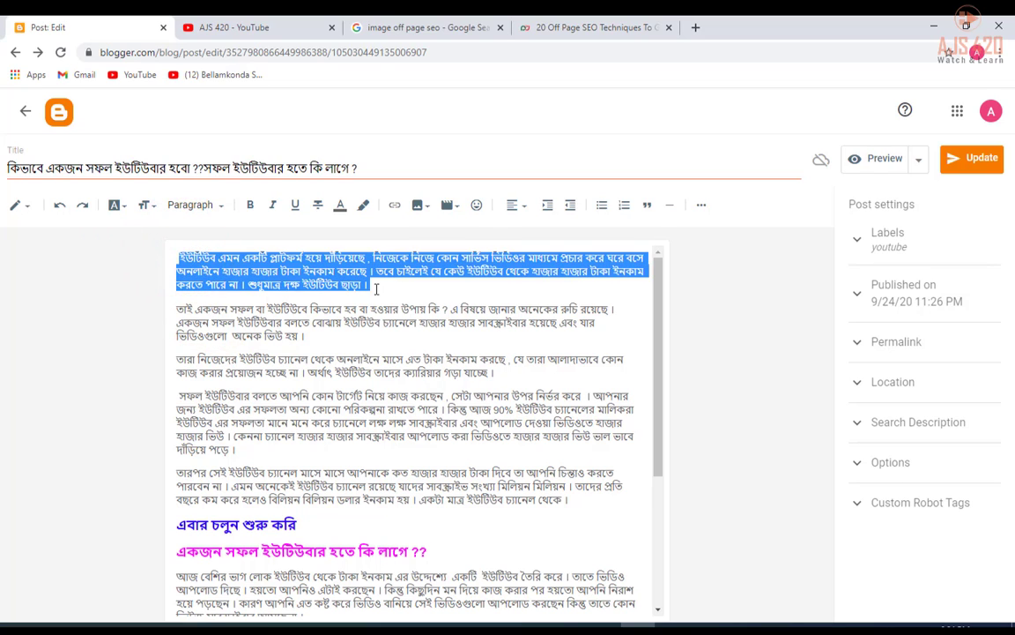
left_click(376, 287)
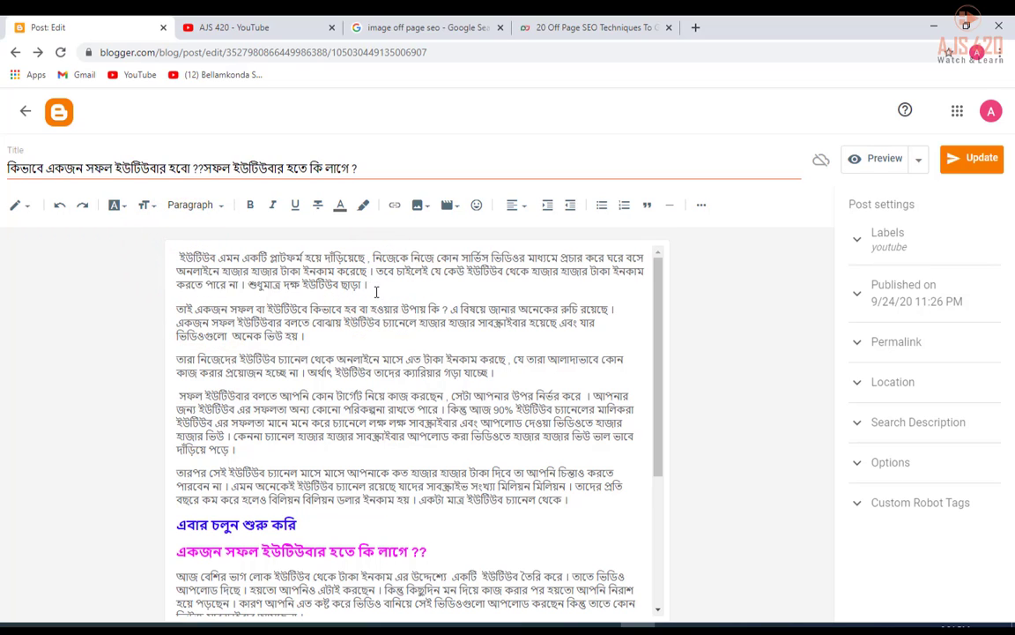
- Compare the Blogger post's title with the Youtube Success.jpg image in Photos, and close the image
triple_click(88, 167)
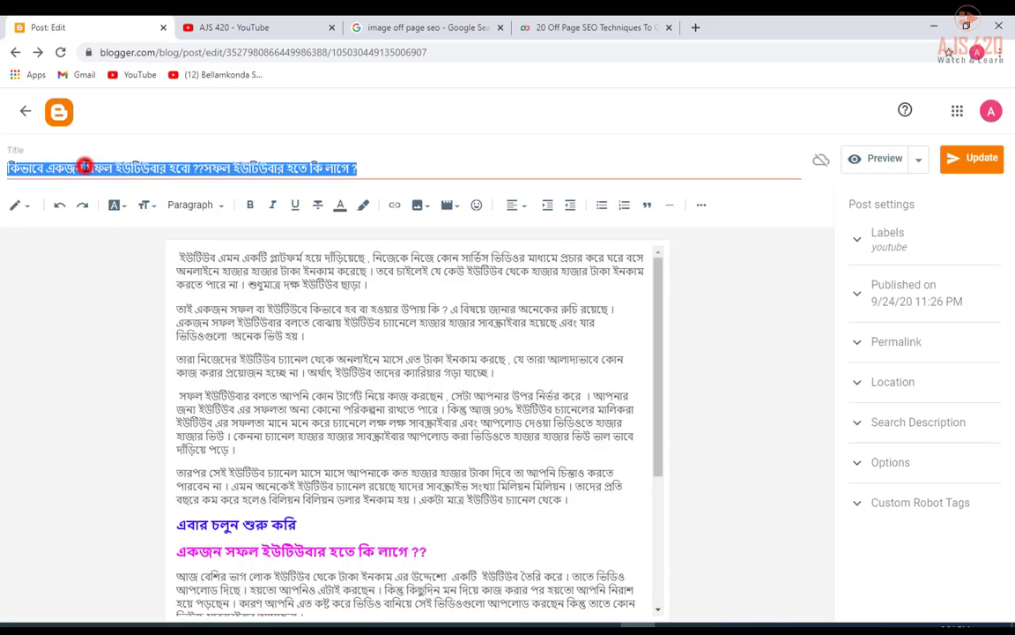
left_click(190, 168)
left_click_drag(227, 253, 336, 257)
left_click(317, 343)
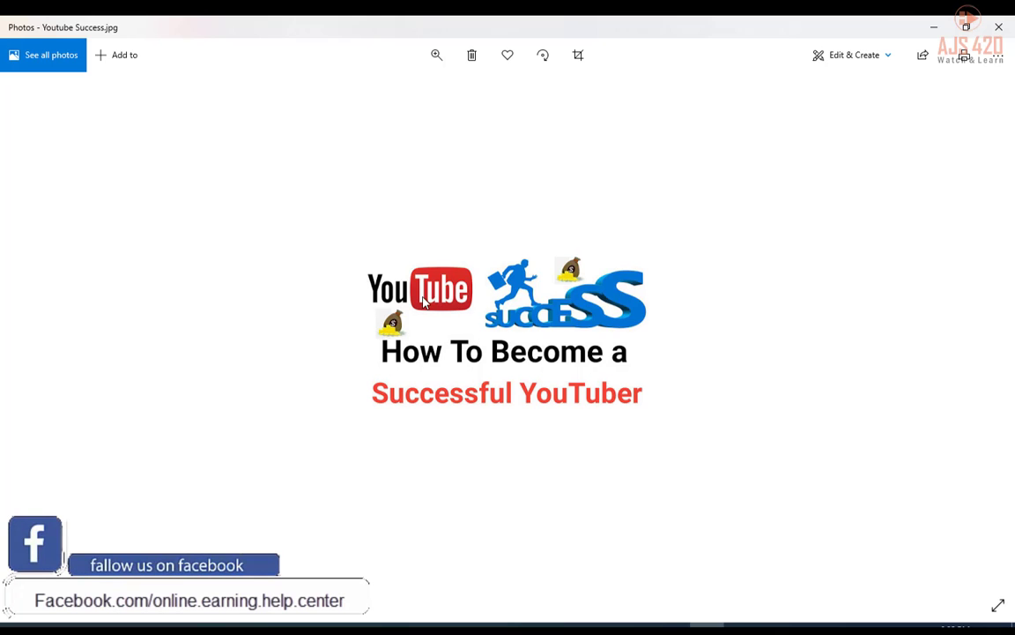
left_click(933, 27)
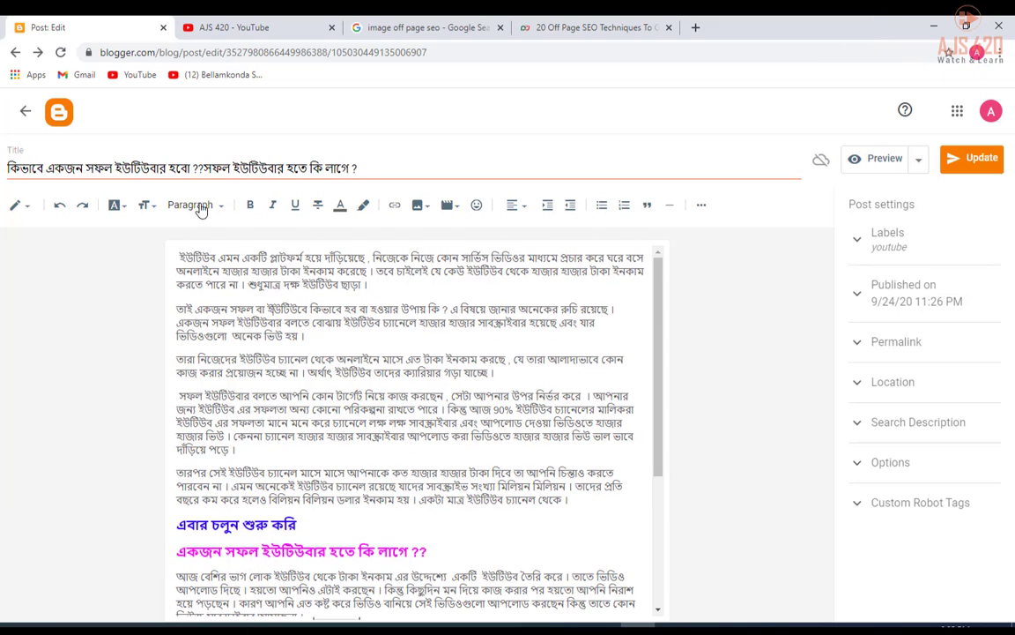
left_click(707, 625)
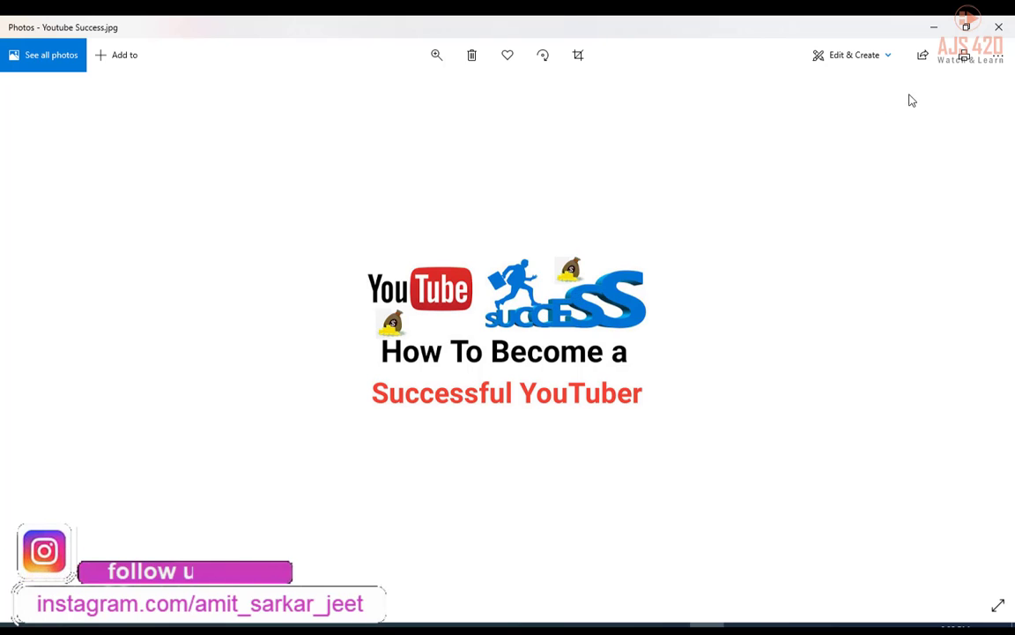
left_click(999, 28)
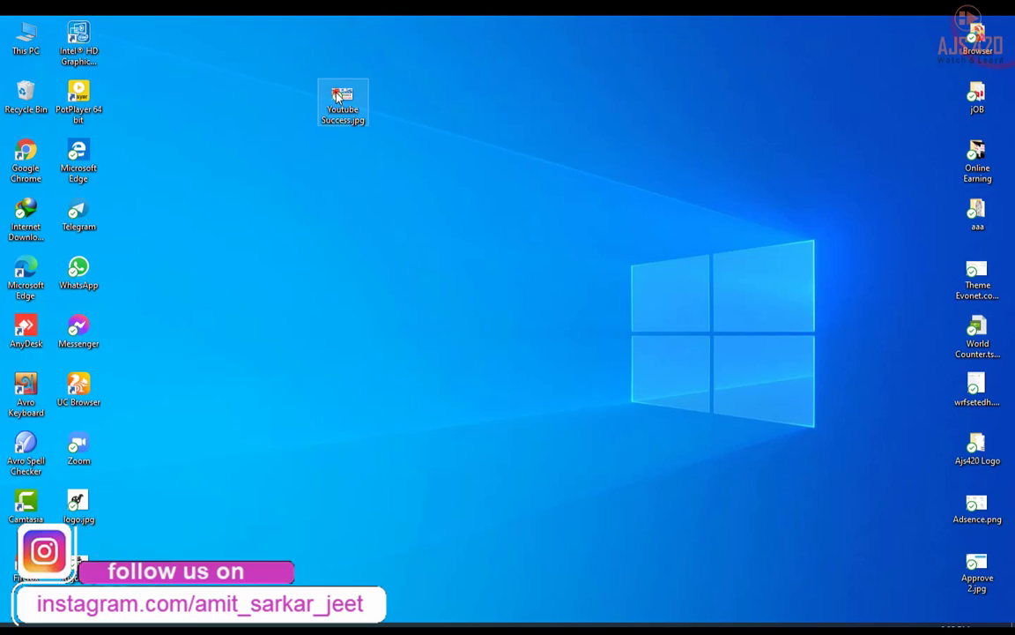
- Reposition the Youtube Success.jpg icon on the desktop and open the file's properties
left_click_drag(341, 98, 445, 88)
left_click(449, 97)
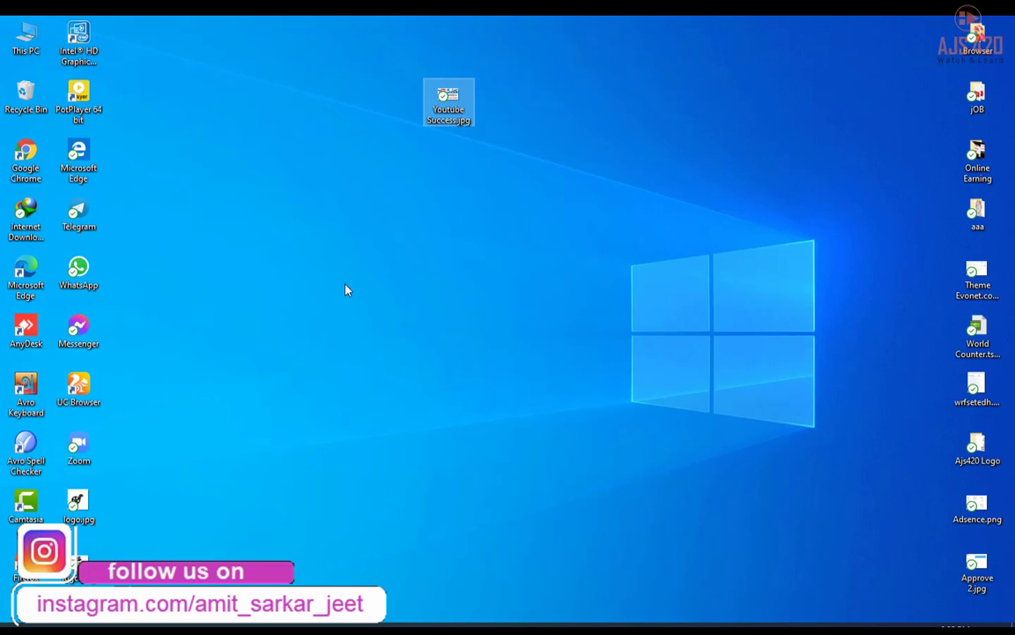
right_click(445, 106)
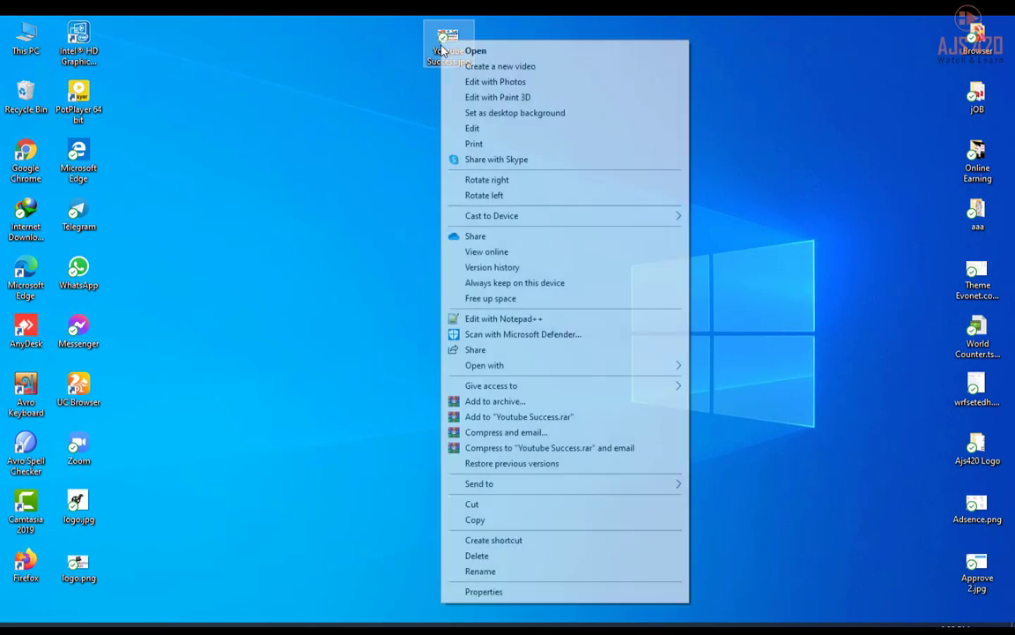
left_click(483, 591)
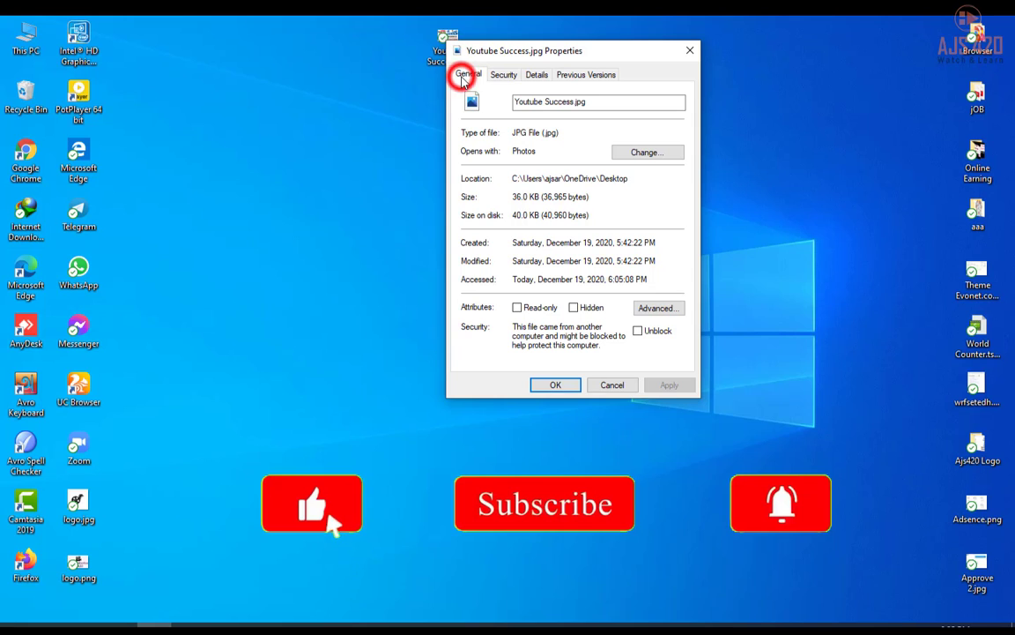
left_click(567, 101)
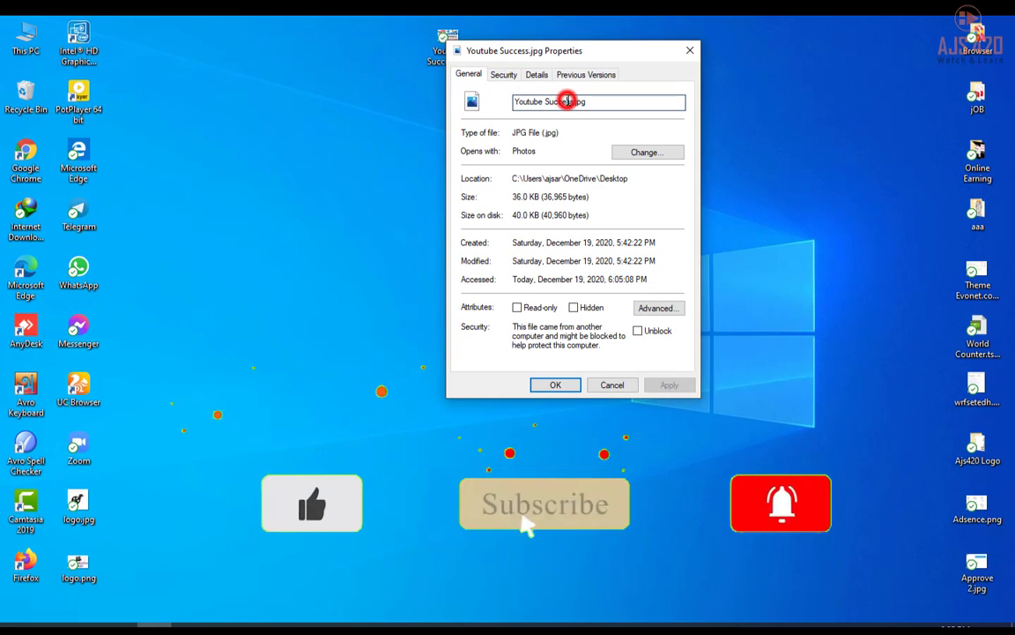
left_click_drag(476, 49, 541, 54)
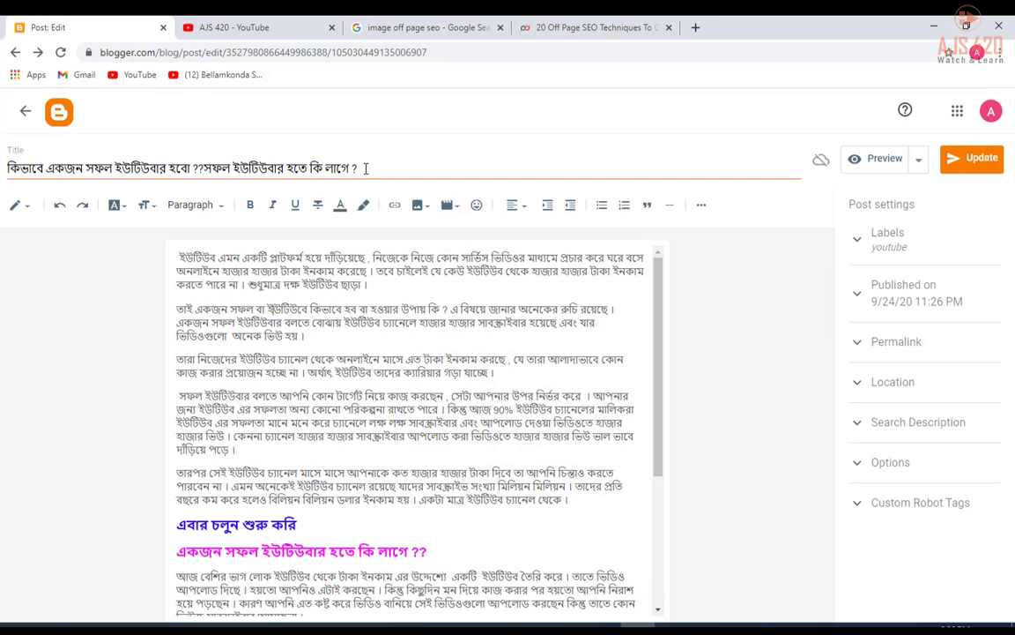
- Replace the image's base file name with the copied Blogger post title, without question marks or a trailing space, keeping the .jpg extension
left_click_drag(336, 167, 4, 168)
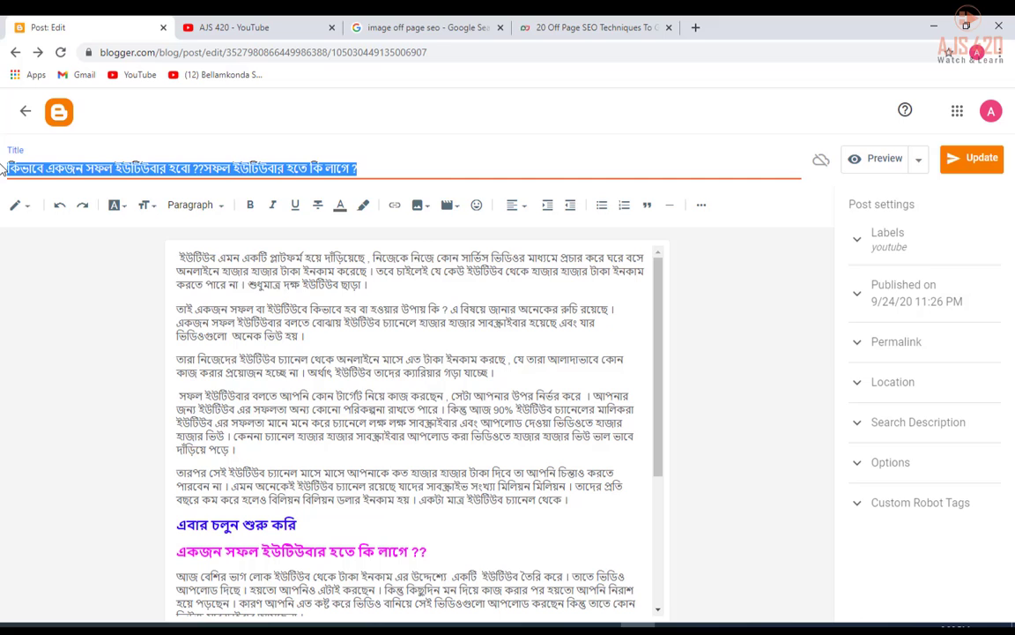
right_click(46, 170)
left_click(83, 220)
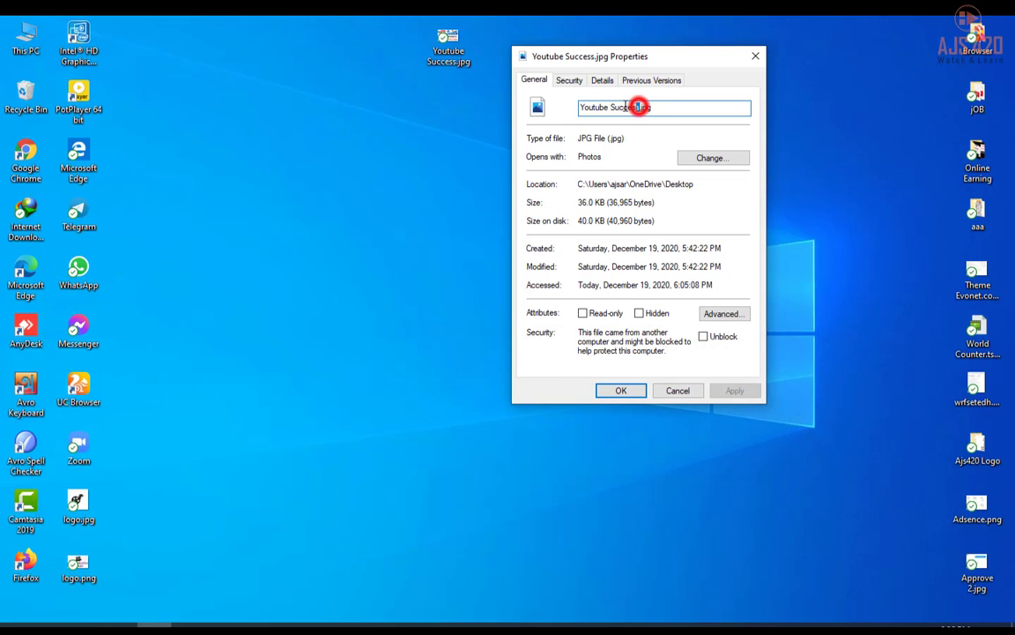
left_click_drag(638, 106, 557, 107)
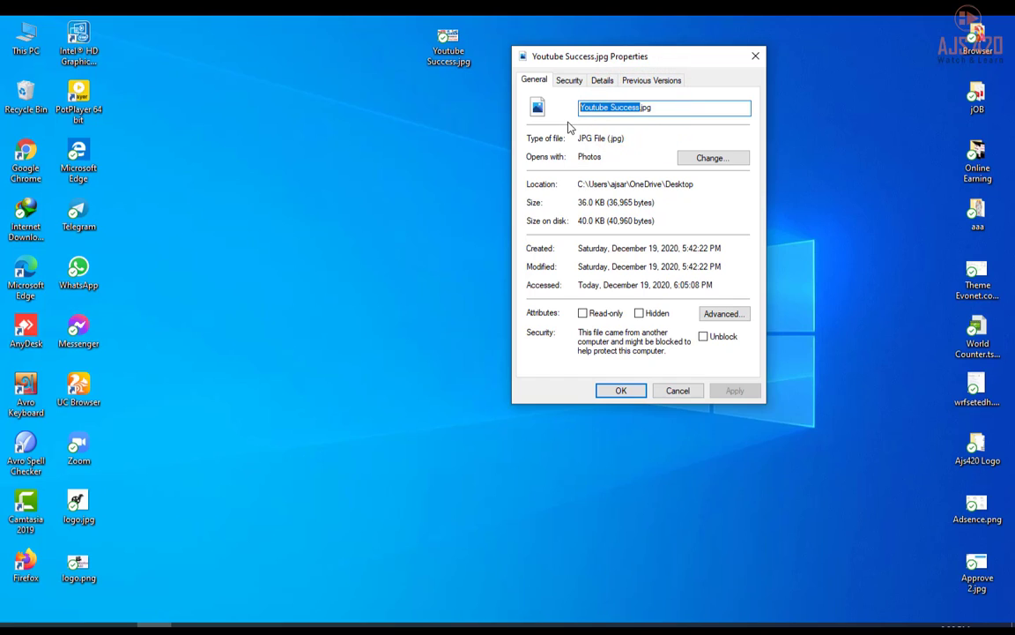
key("ctrl+v")
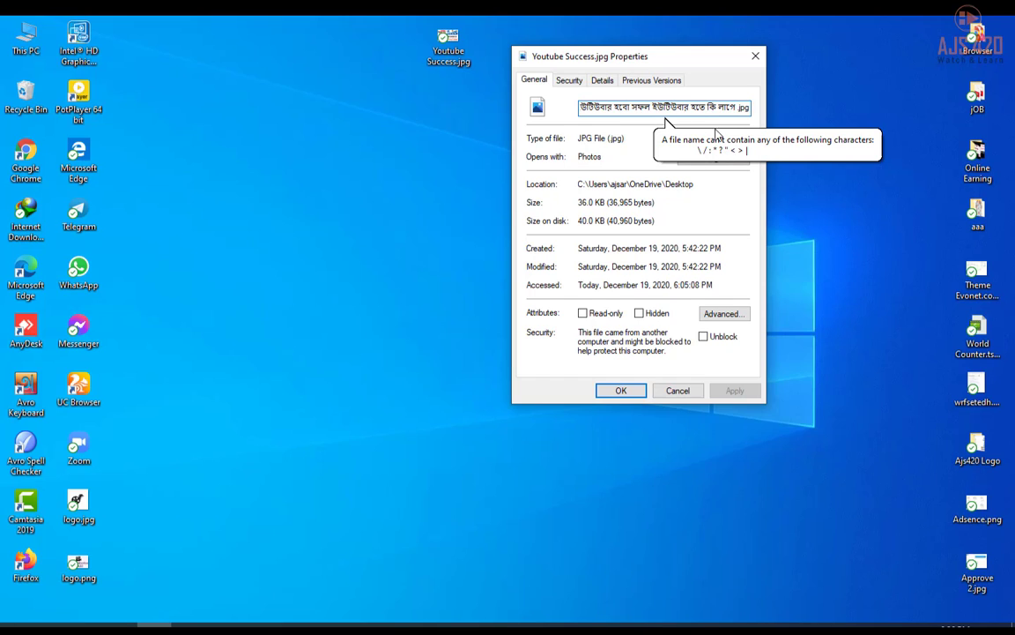
left_click(667, 108)
left_click(645, 105)
left_click_drag(645, 106, 747, 104)
left_click(743, 106)
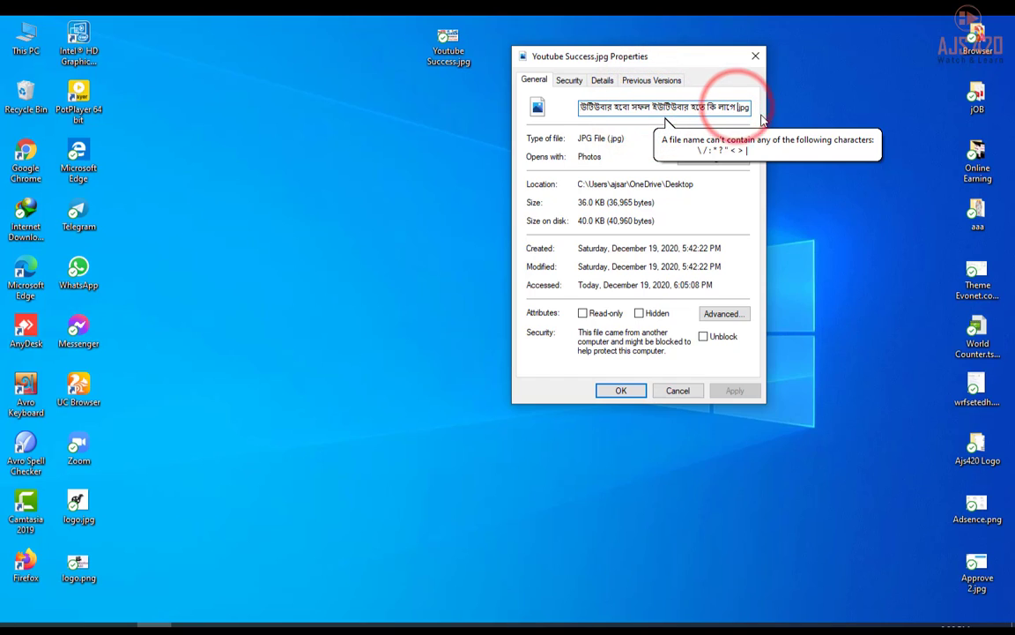
left_click(737, 105)
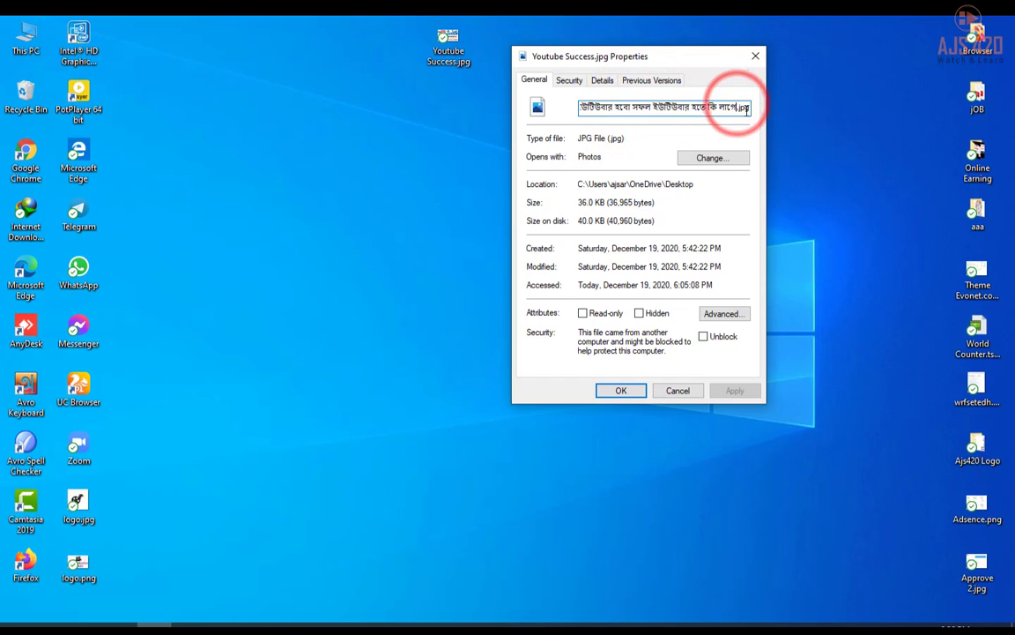
- In the image's details, set Title and Subject to the copied post title and the rating to five stars
left_click(569, 81)
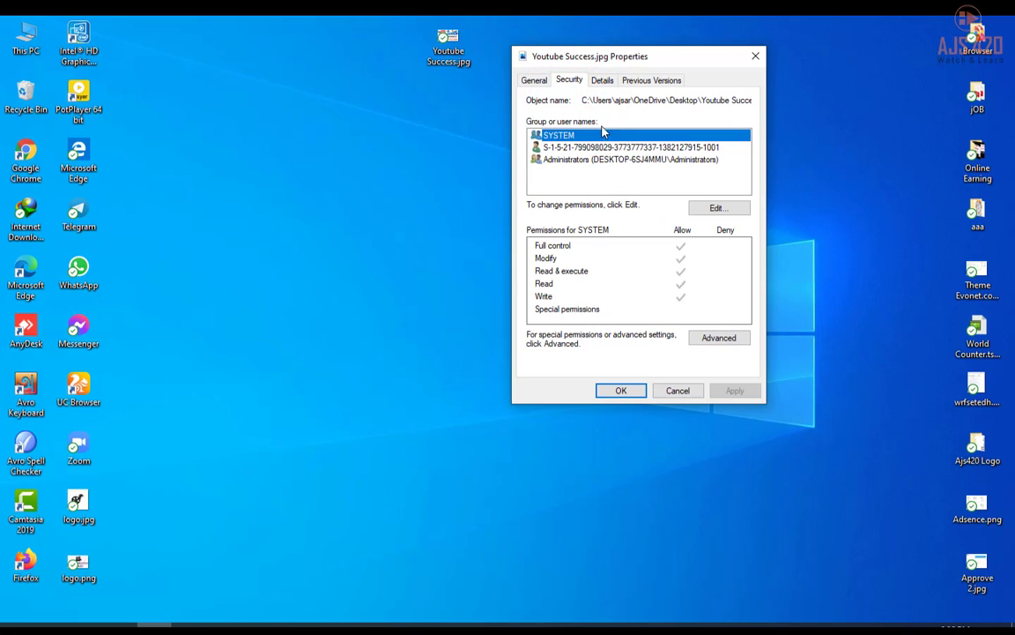
left_click(601, 84)
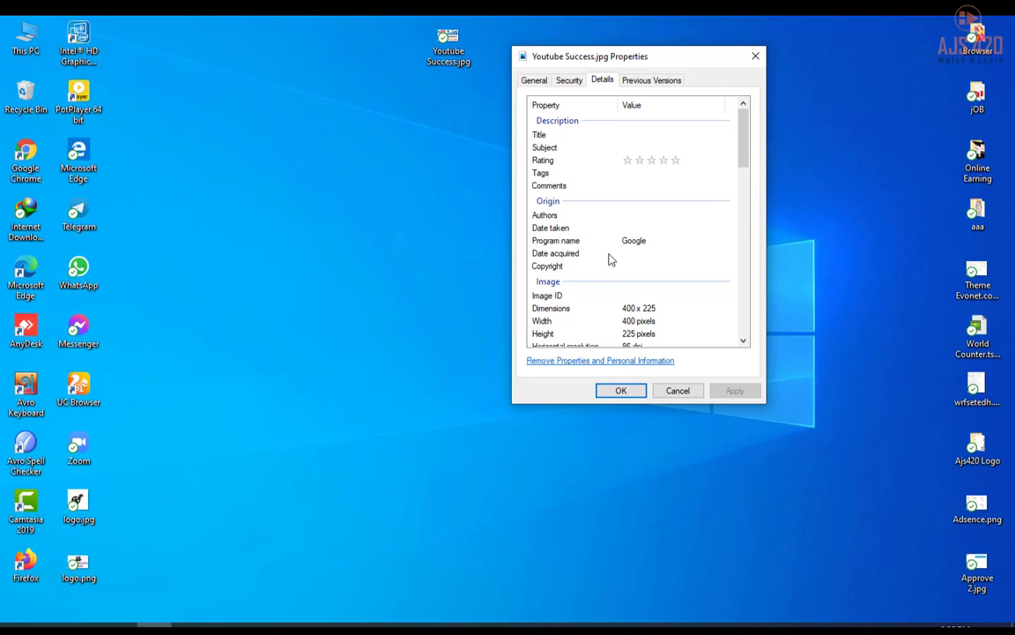
left_click(631, 135)
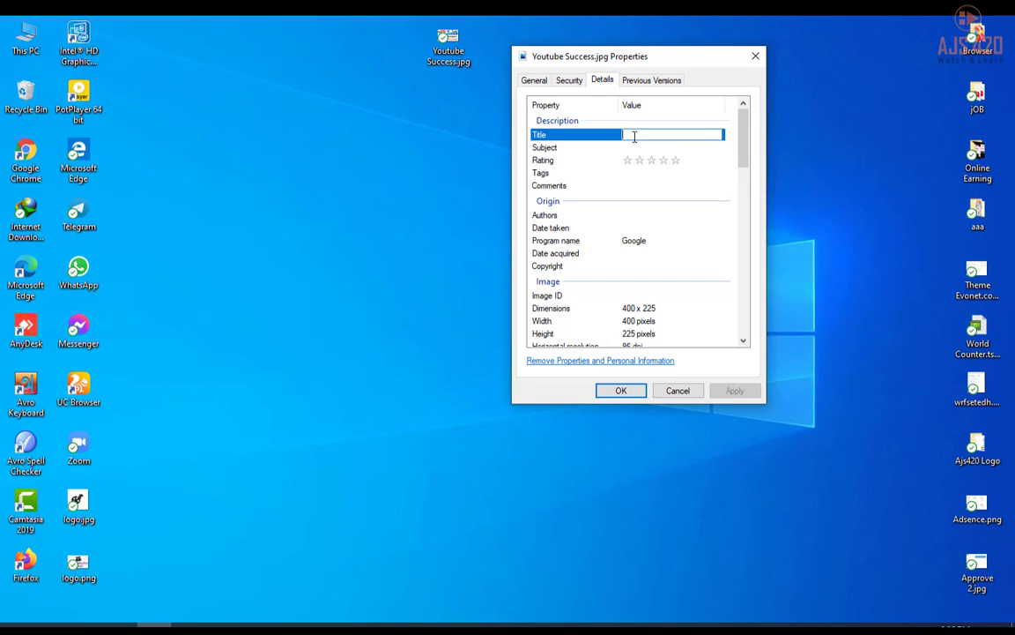
left_click(630, 148)
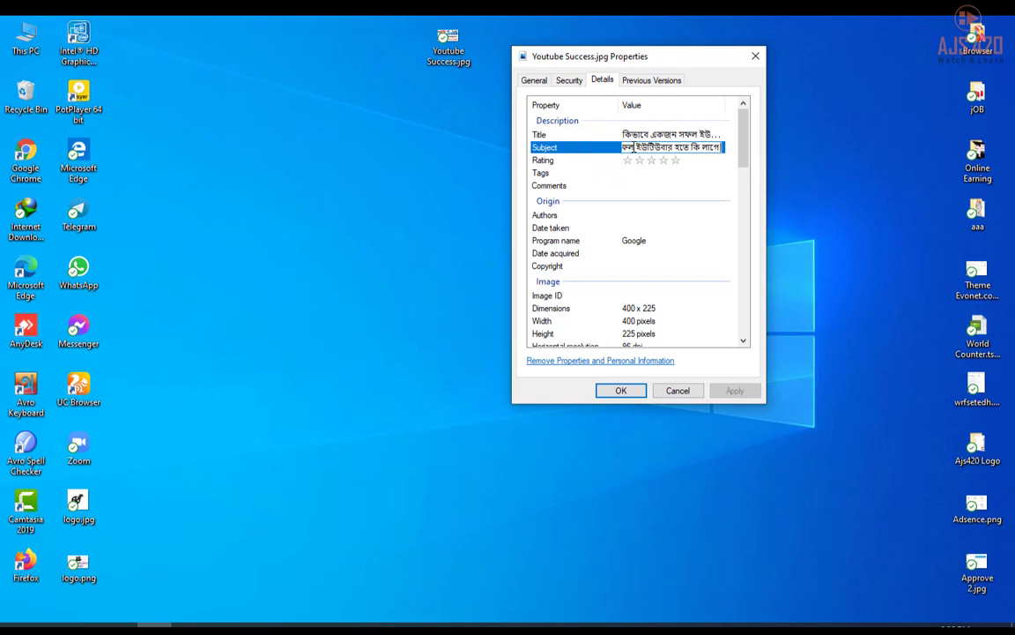
left_click(676, 161)
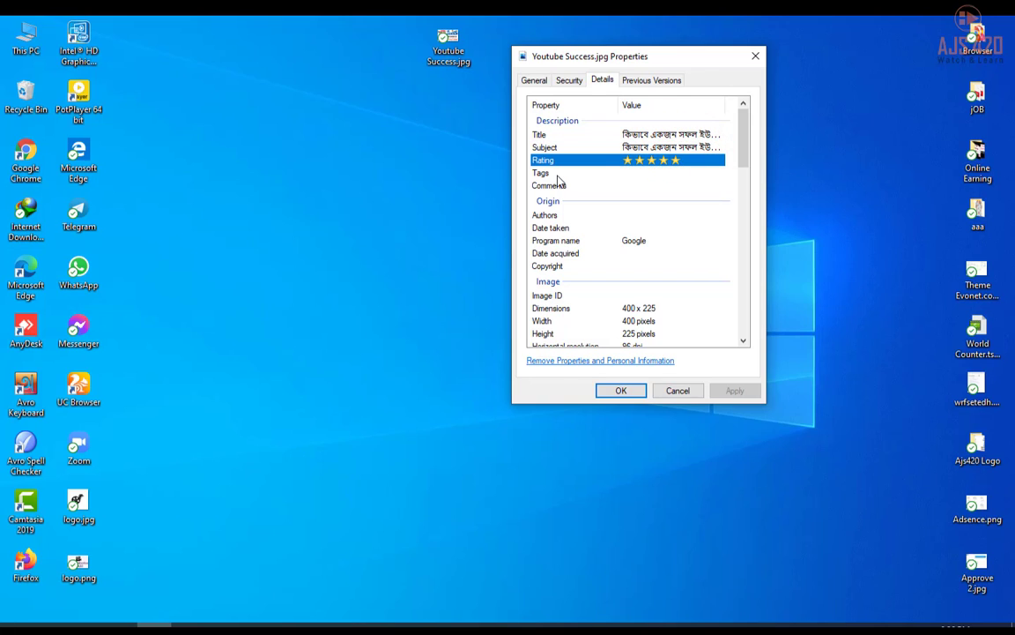
- Compare the Blogger post's title and text with Google's suggestions for "youtube success tips" to find tags for the image
left_click(608, 173)
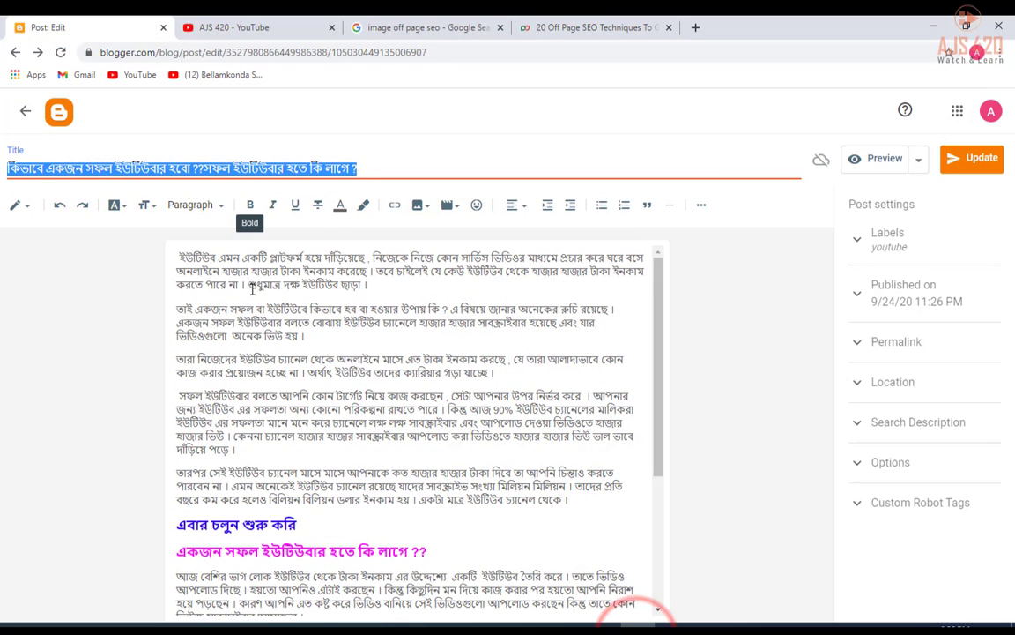
left_click(252, 280)
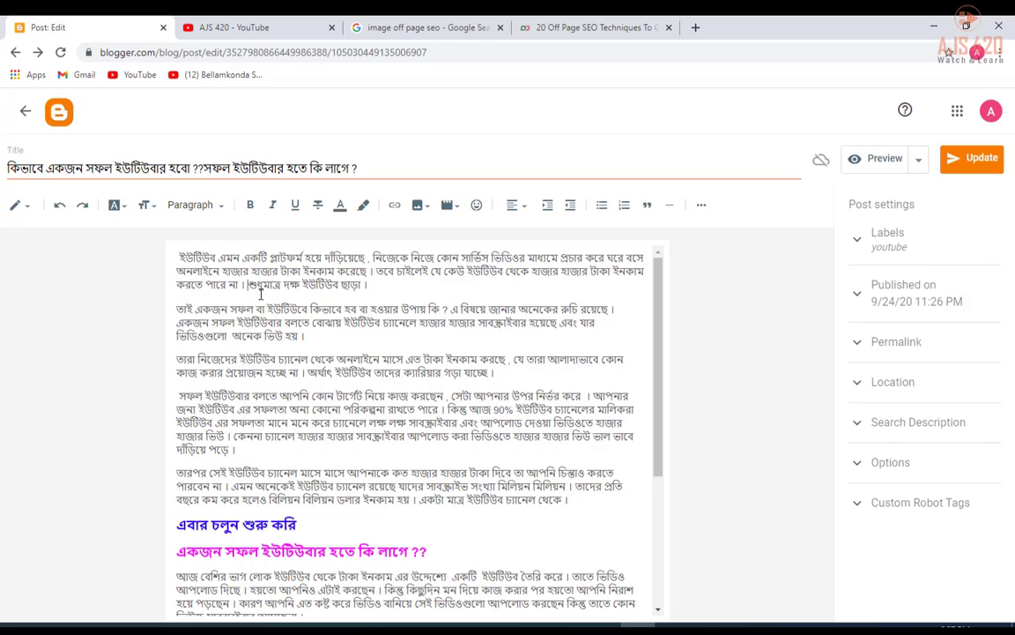
left_click(401, 24)
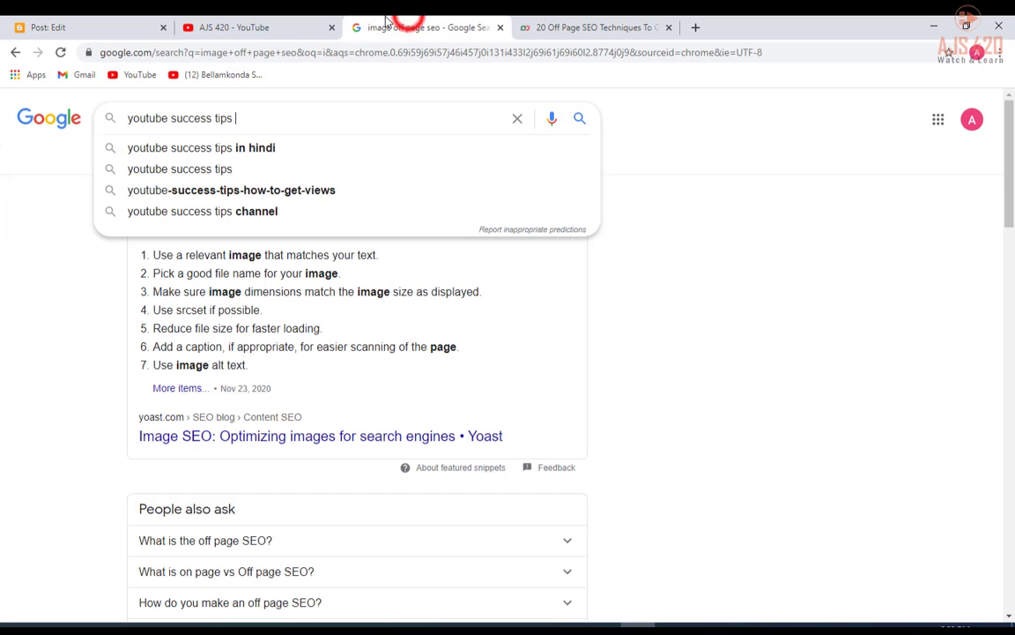
left_click(245, 120)
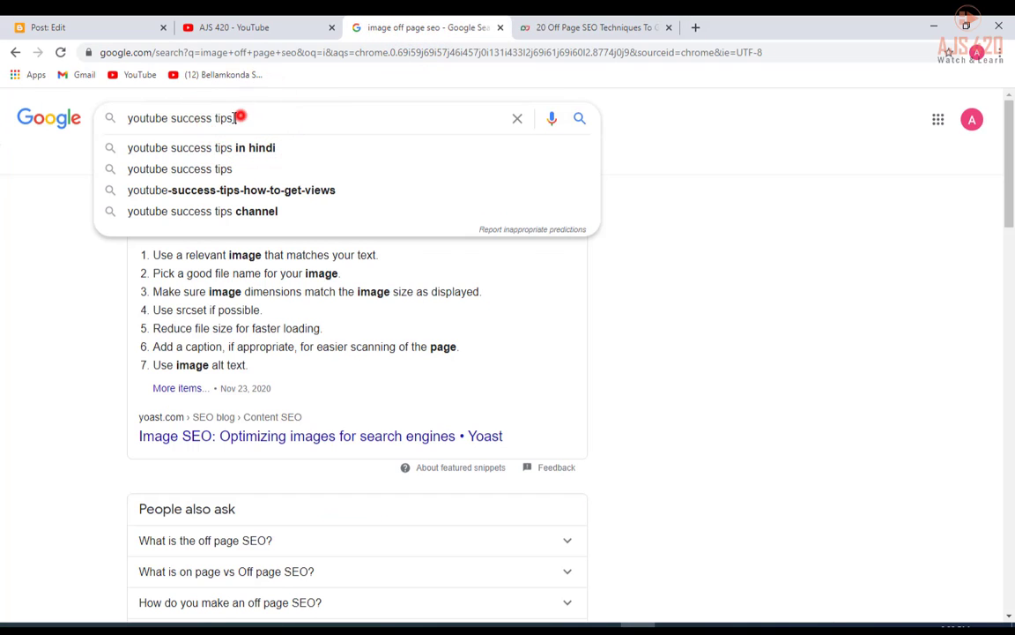
triple_click(239, 118)
left_click(119, 27)
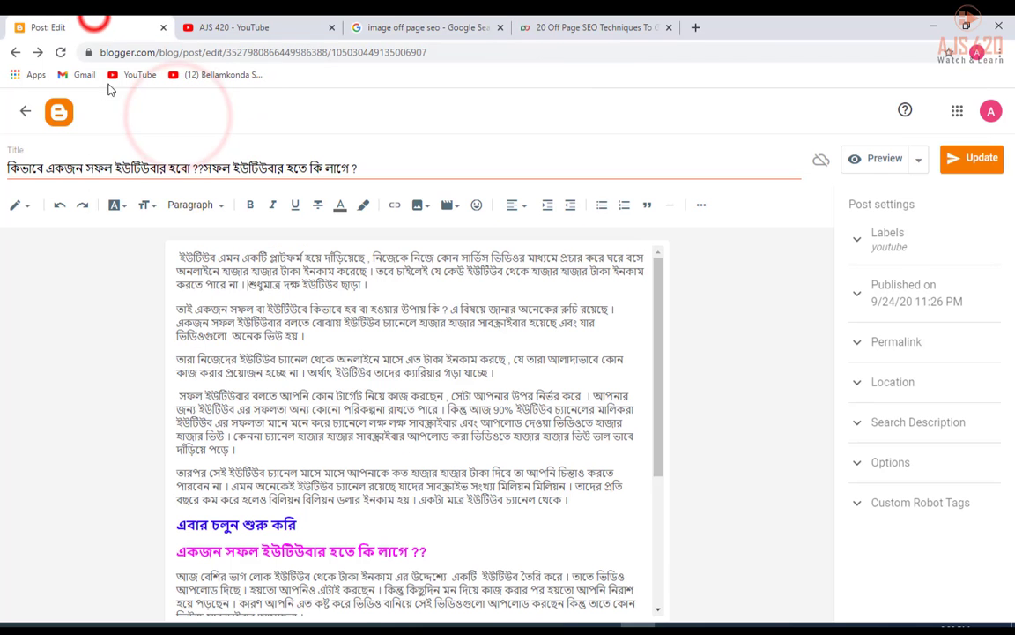
left_click(161, 166)
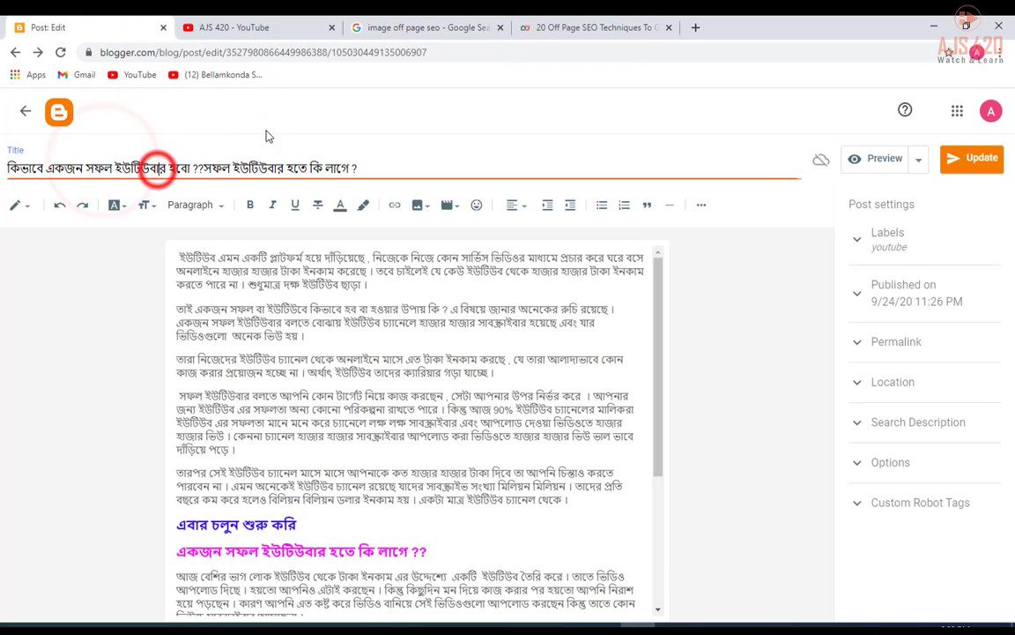
- Set the image's Tags to "onlone income" followed by the phrase "youtube success tips" copied from the Google search, separated by a comma
left_click(456, 27)
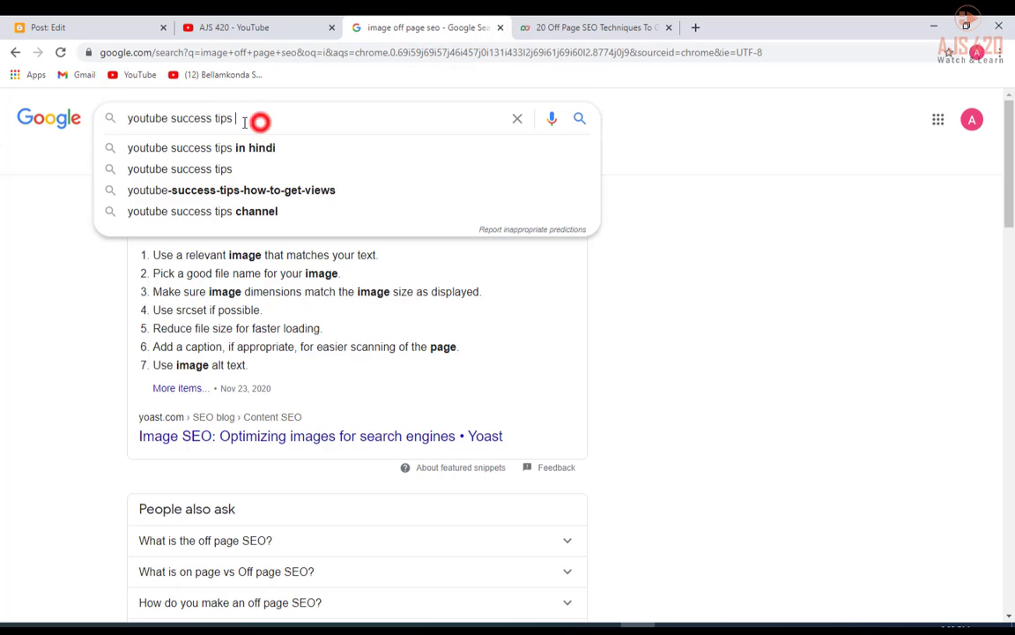
left_click_drag(257, 120, 123, 123)
left_click(191, 119)
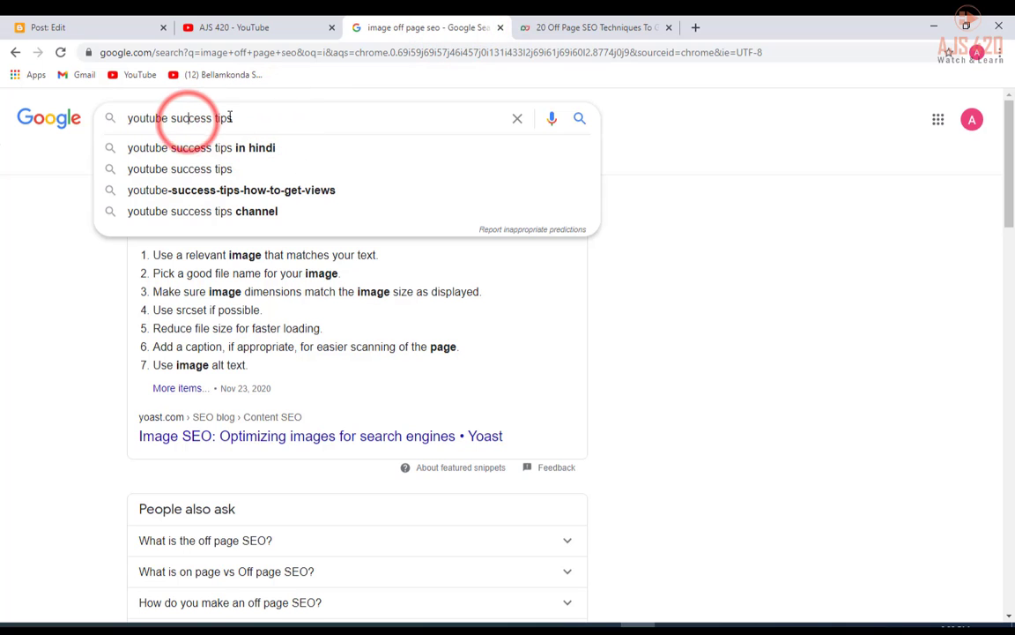
left_click(234, 116)
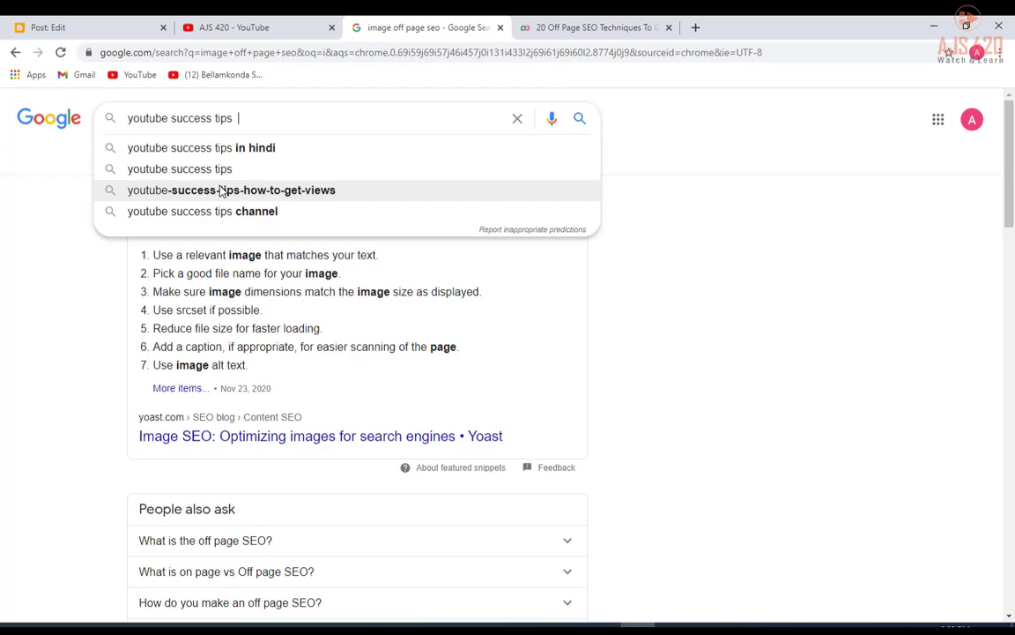
left_click_drag(234, 117, 126, 118)
key("ctrl+c")
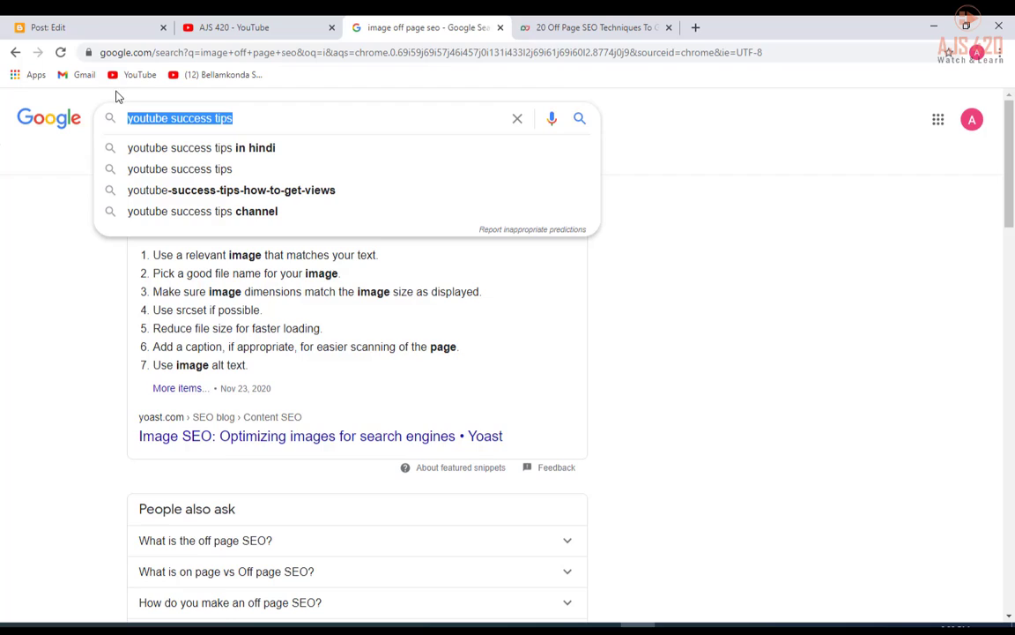
left_click(88, 27)
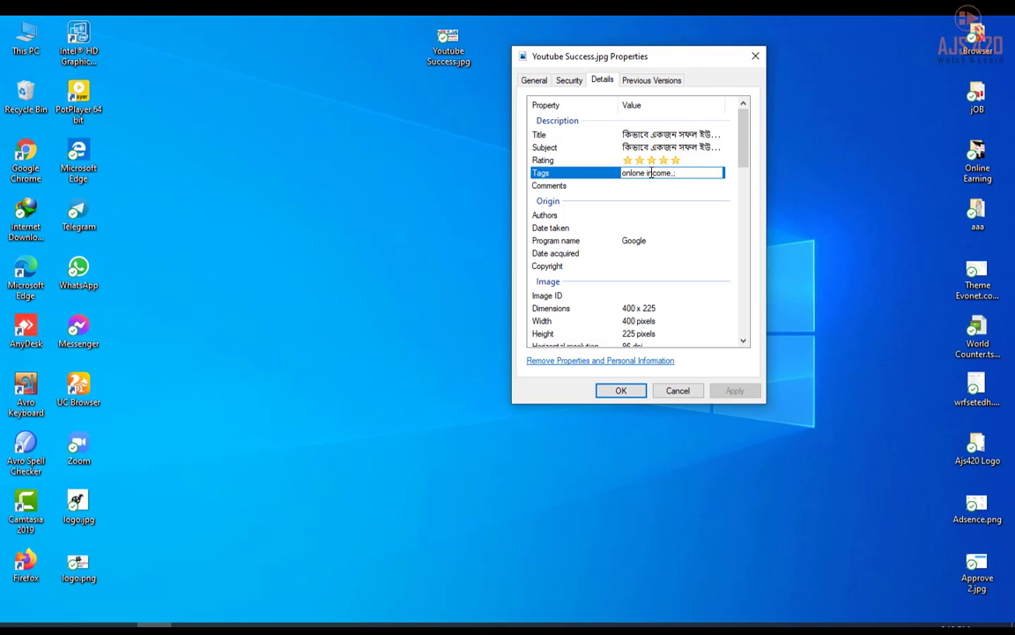
key("ctrl+v")
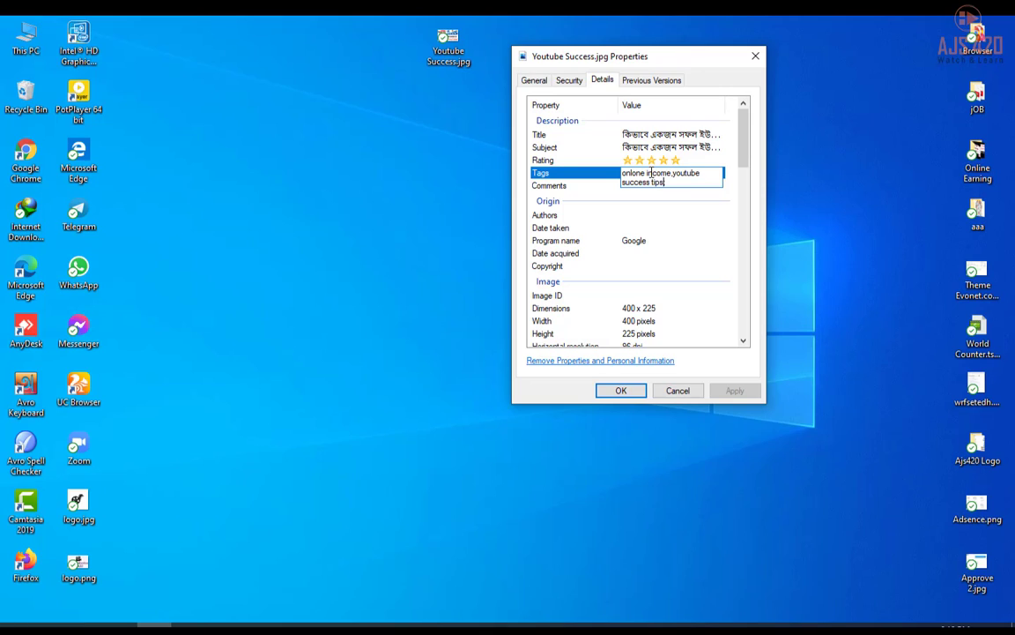
- Copy the Google suggestion "youtube-success-tips-how-to-get-views" and append it to the image's Tags after a comma
left_click(642, 623)
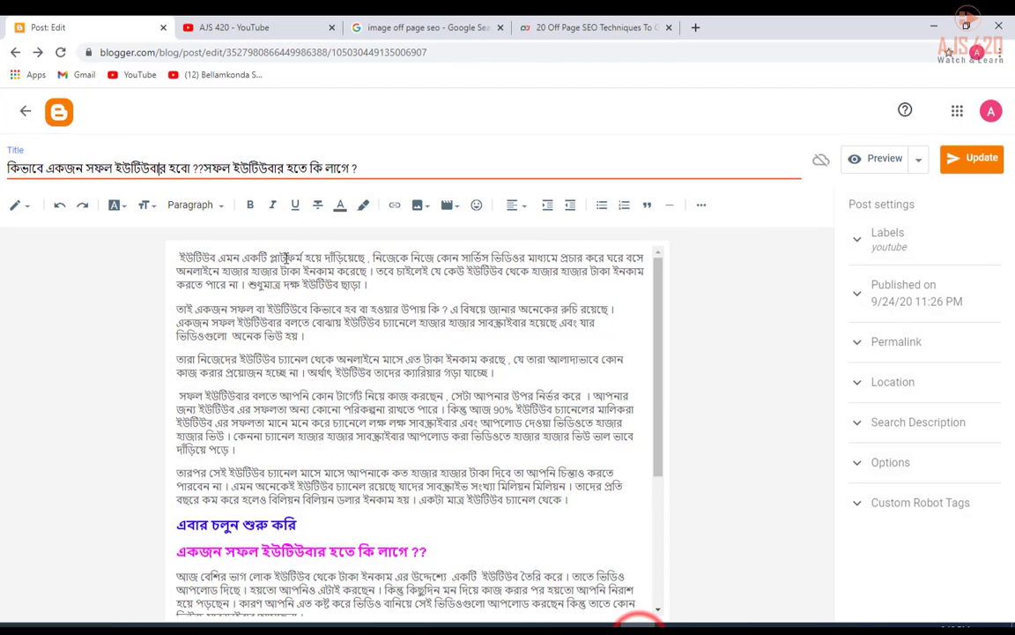
left_click(441, 27)
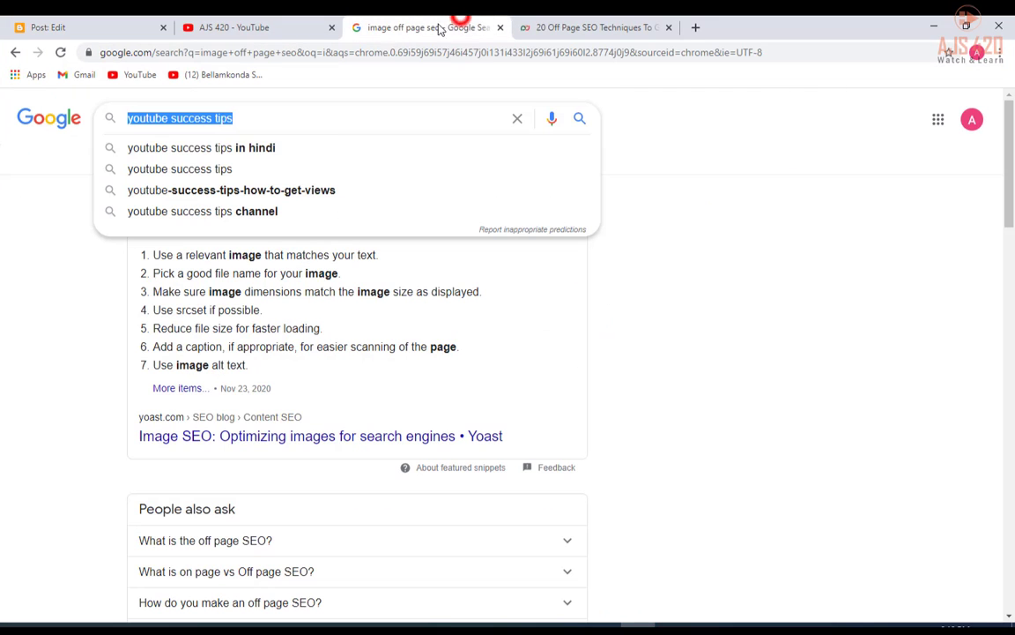
left_click(464, 112)
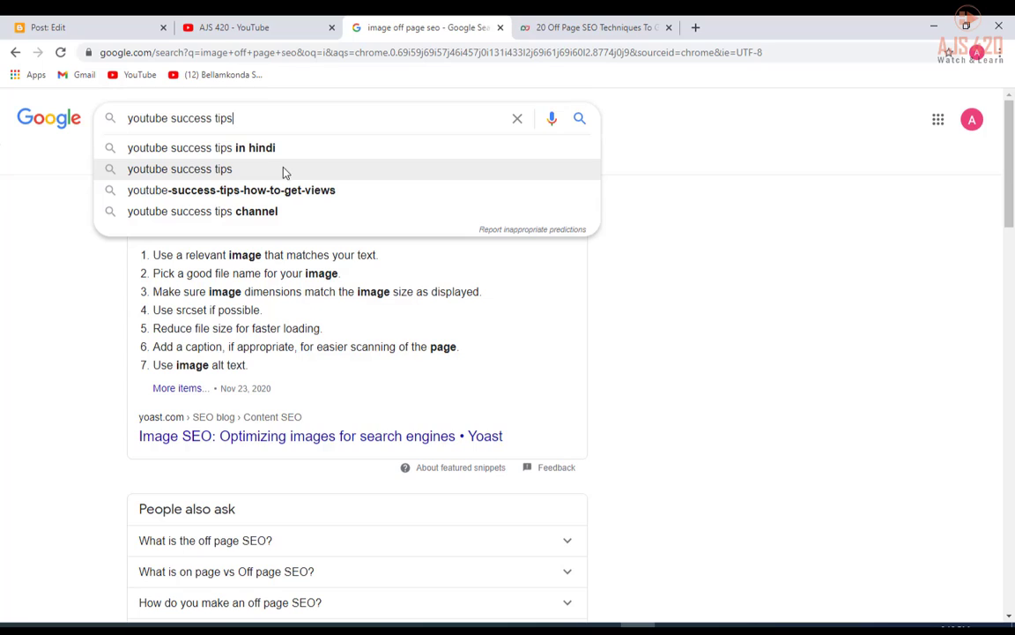
left_click(332, 187)
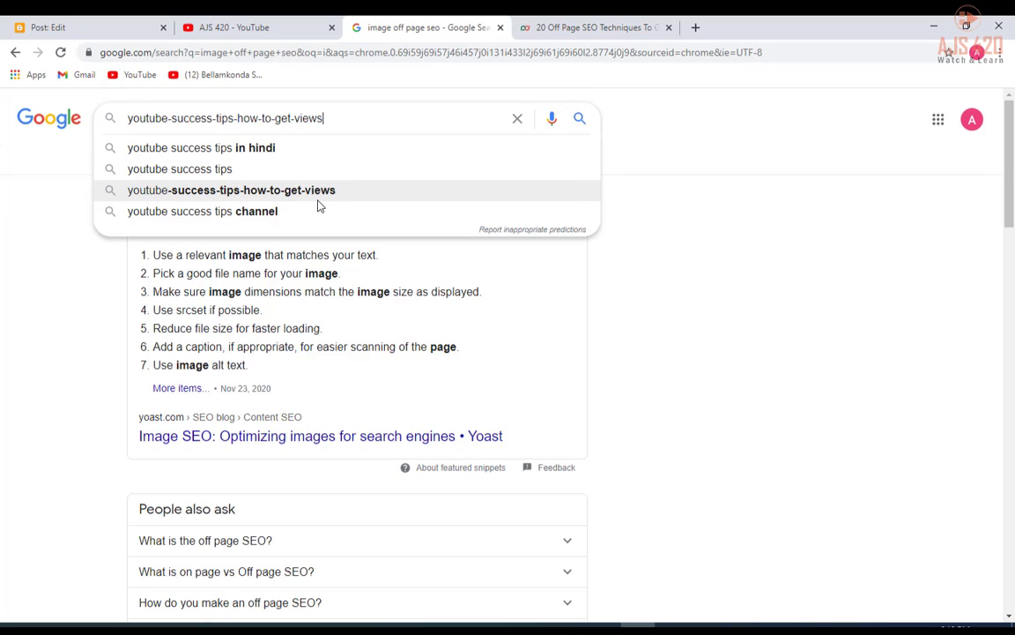
triple_click(476, 123)
key("ctrl+c")
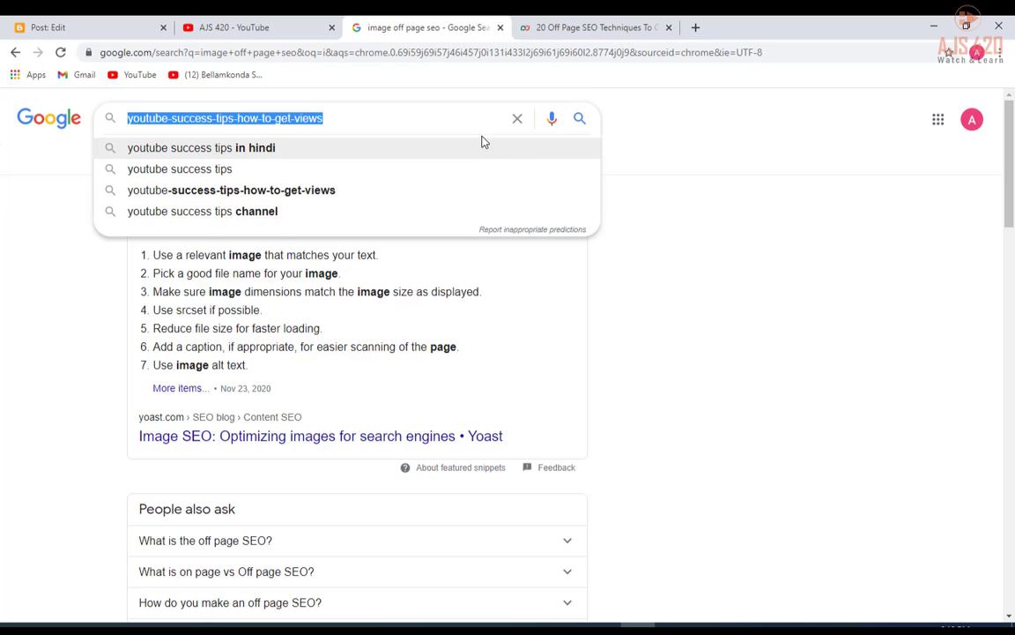
left_click(938, 25)
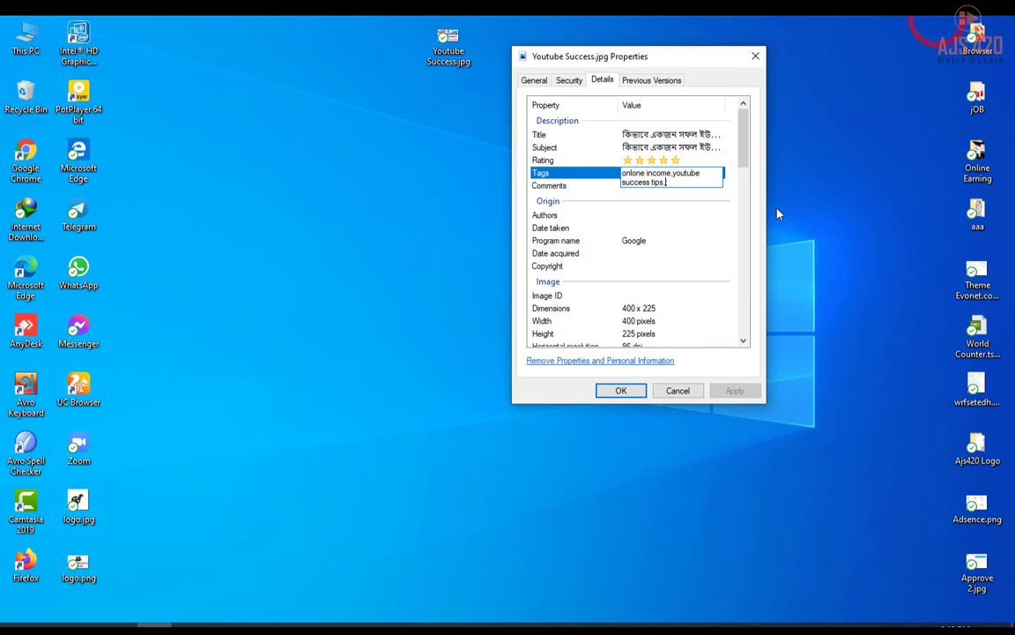
key("ctrl+v")
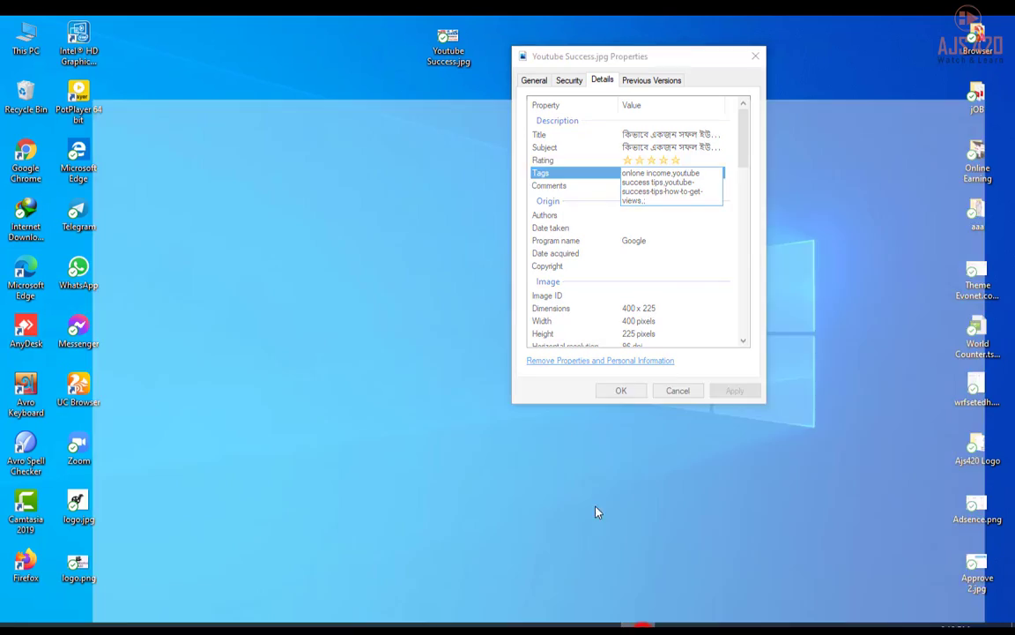
- Copy the Google suggestion "youtube success tips channel" and append it to the end of the image's Tags
left_click(641, 617)
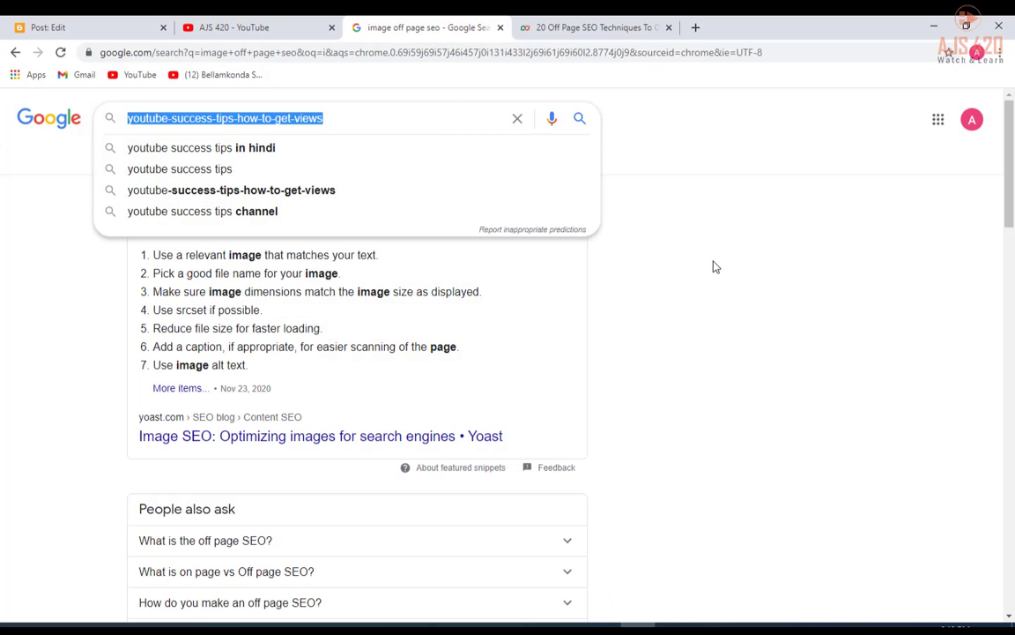
key("Down")
key("Down")
key("Down")
key("Down")
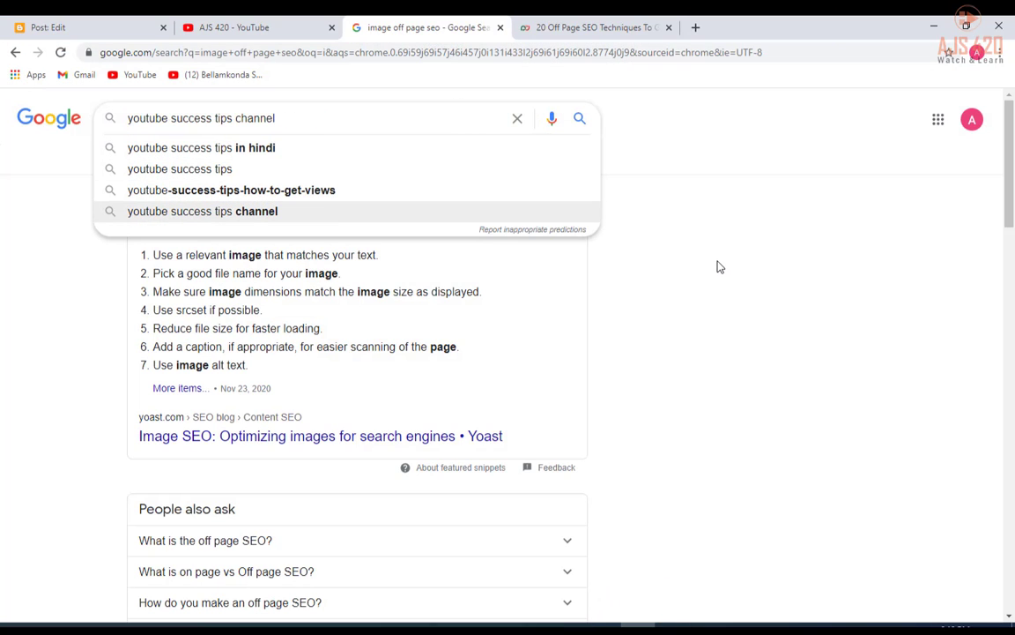
key("ctrl+a")
key("ctrl+c")
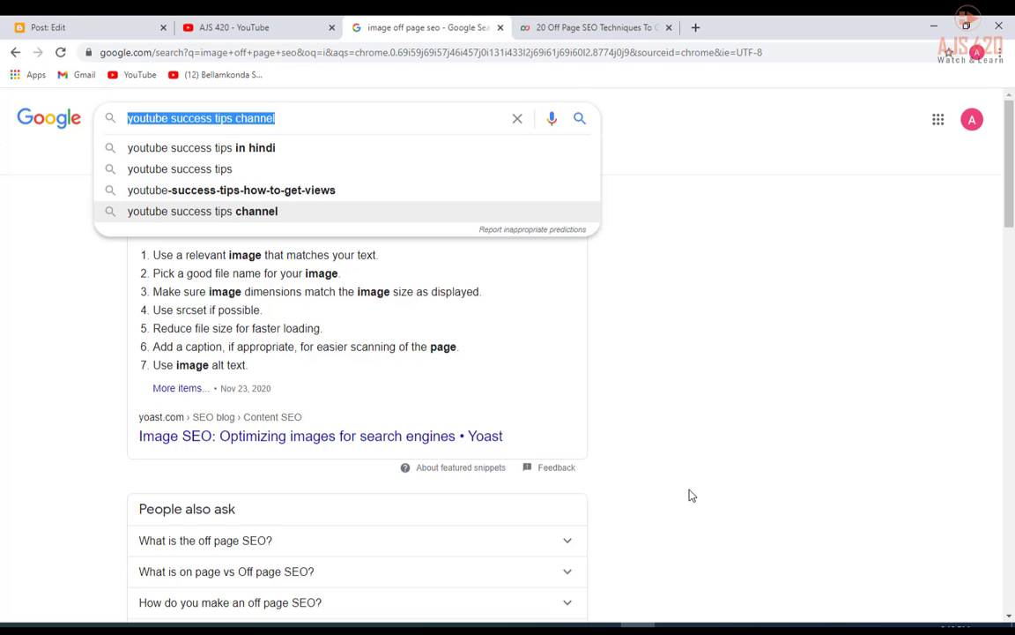
left_click(630, 622)
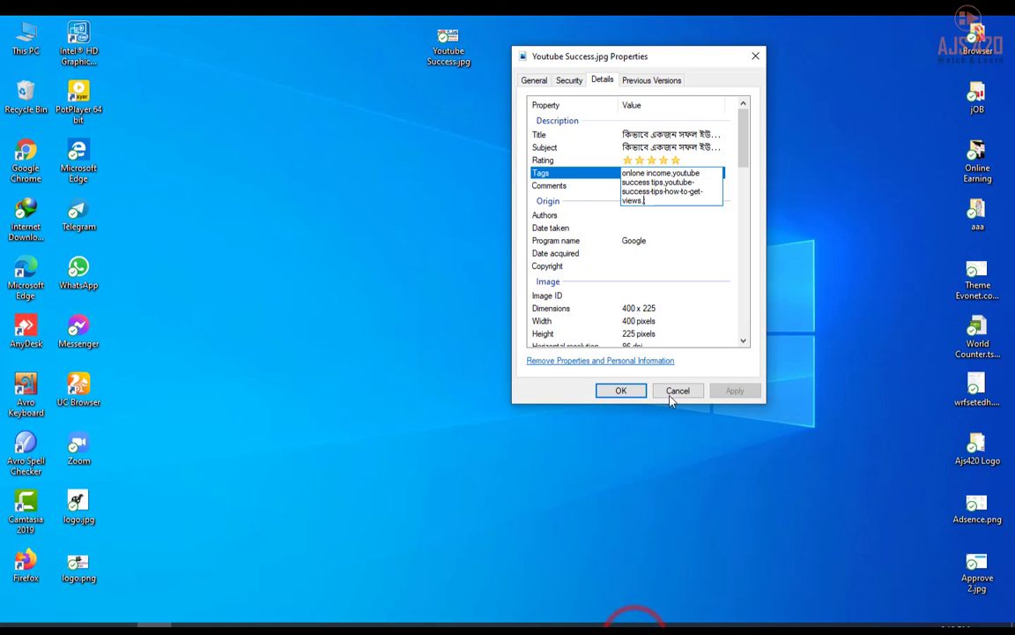
key("ctrl+v")
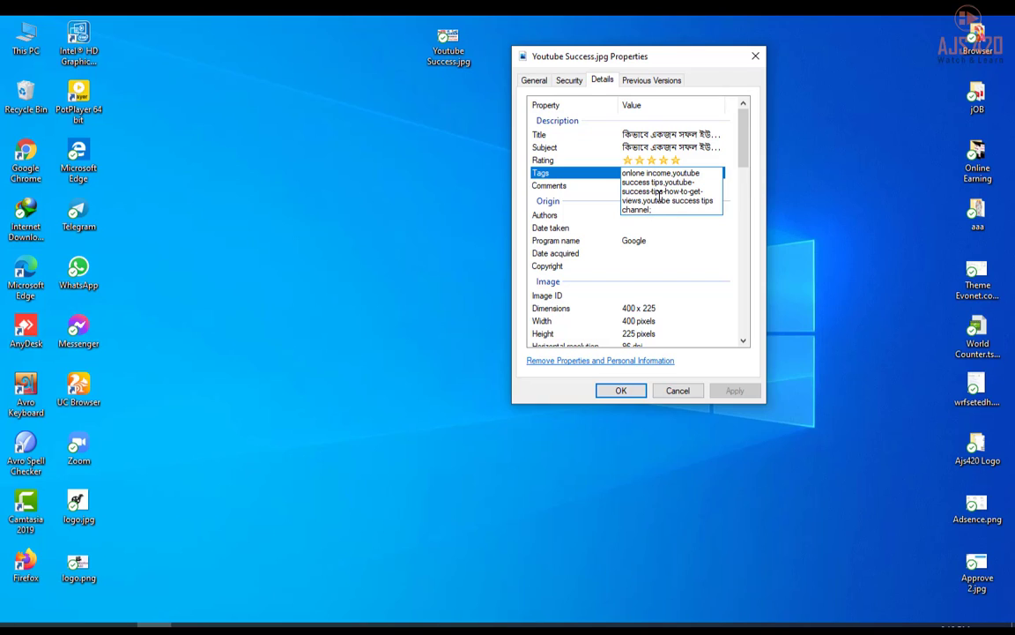
- Copy the complete tag list into the image's Comments and save the file properties
left_click_drag(662, 206, 609, 173)
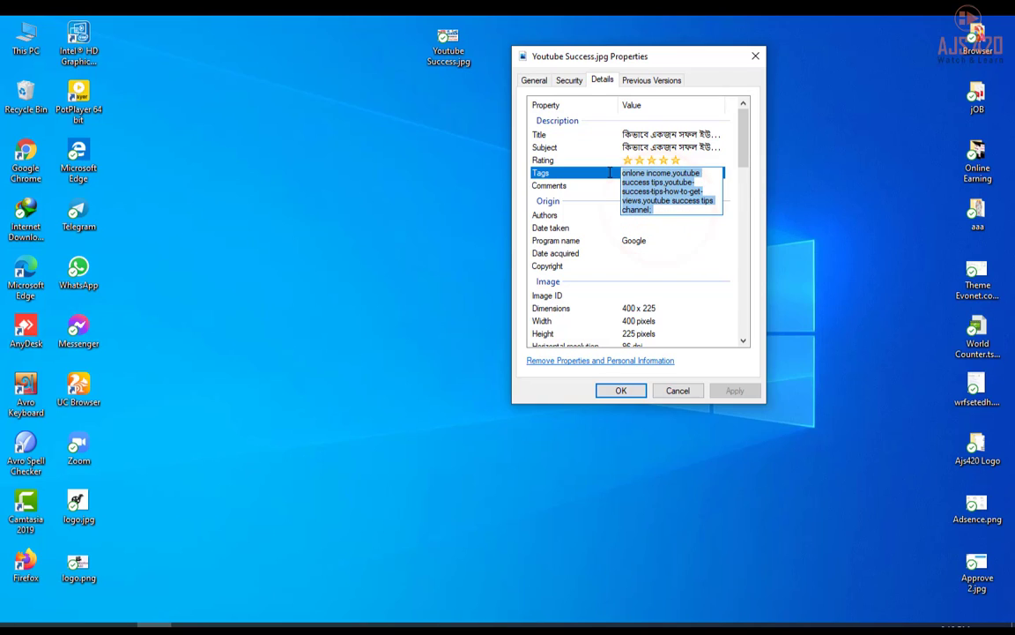
left_click(575, 188)
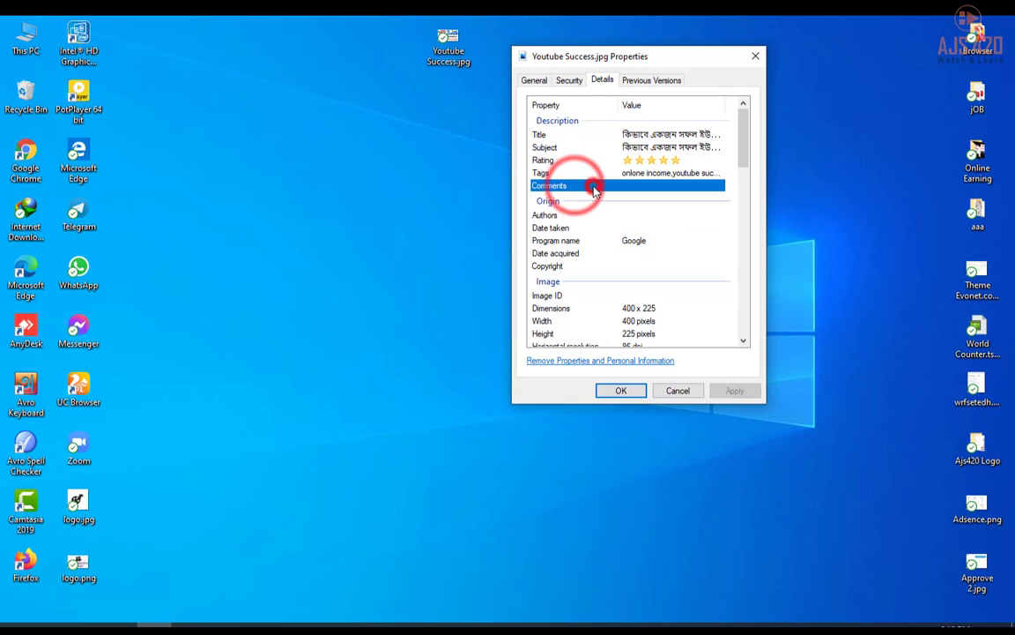
left_click(638, 187)
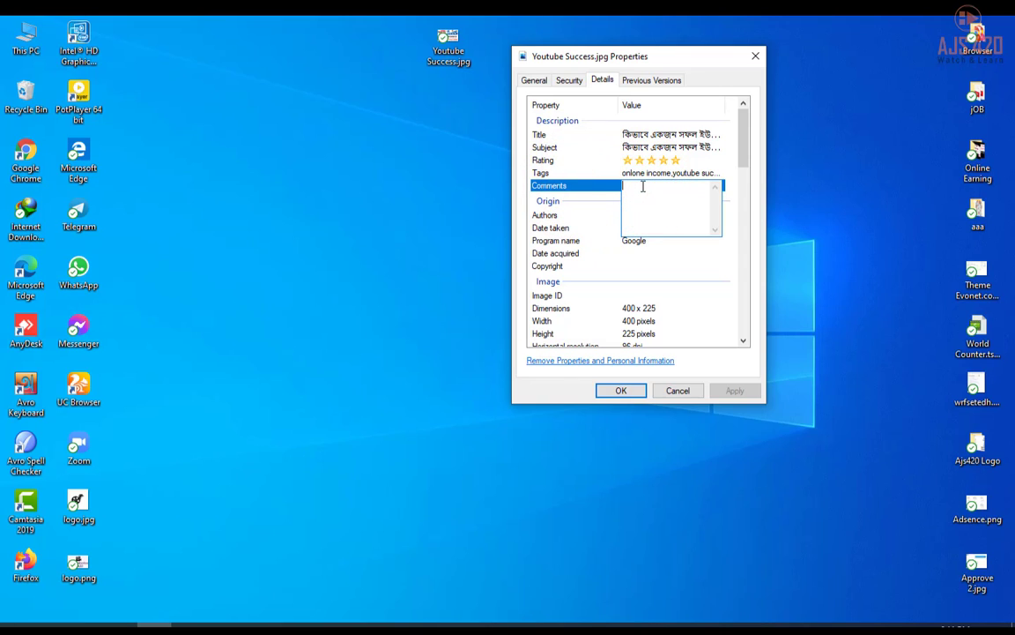
key("ctrl+v")
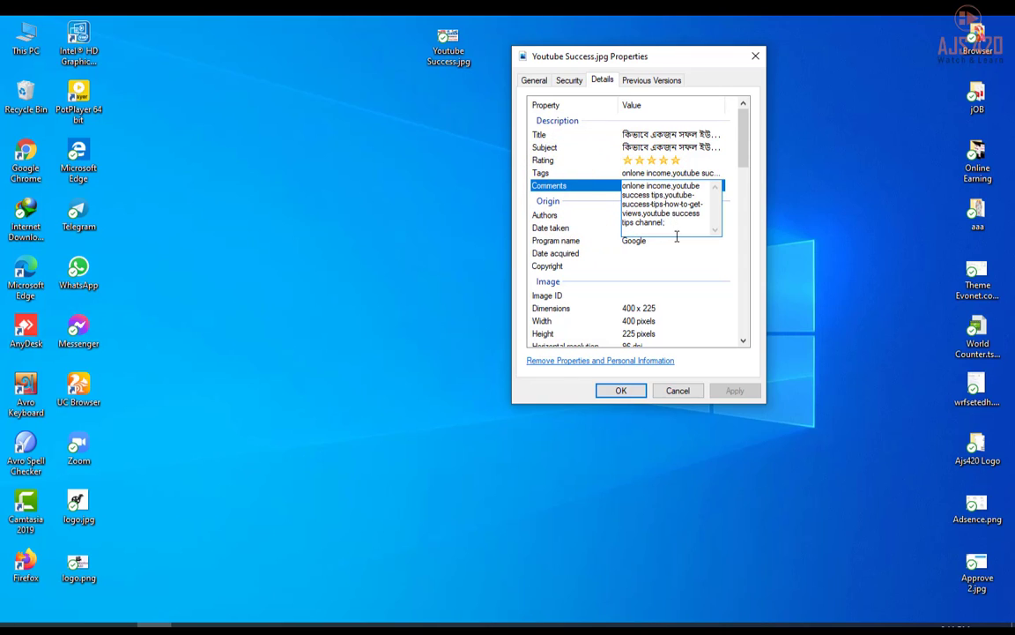
scroll(653, 256, "down", 7)
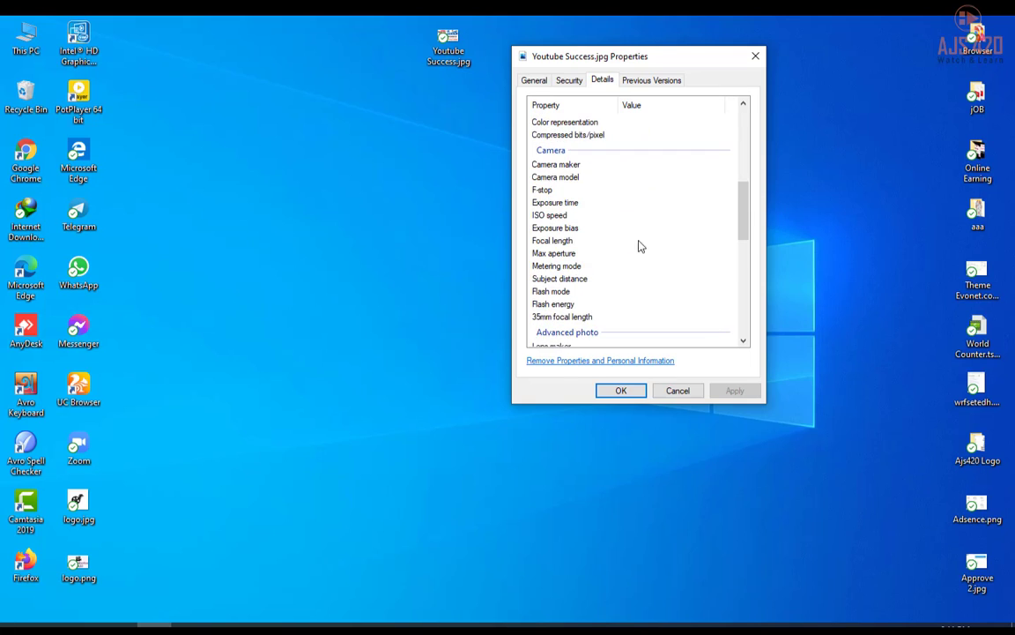
scroll(640, 247, "down", 4)
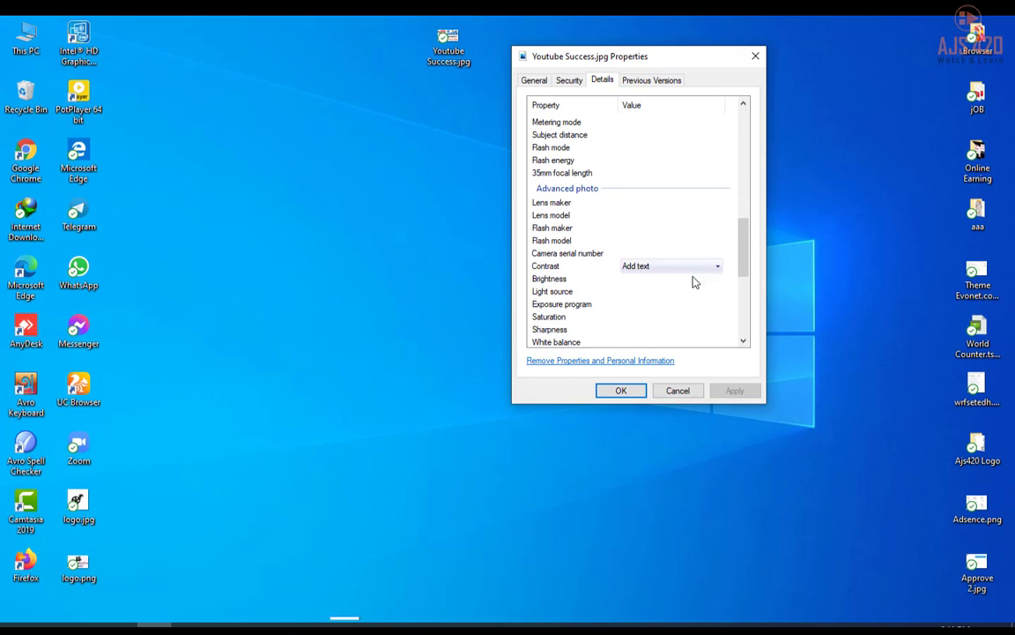
left_click(621, 391)
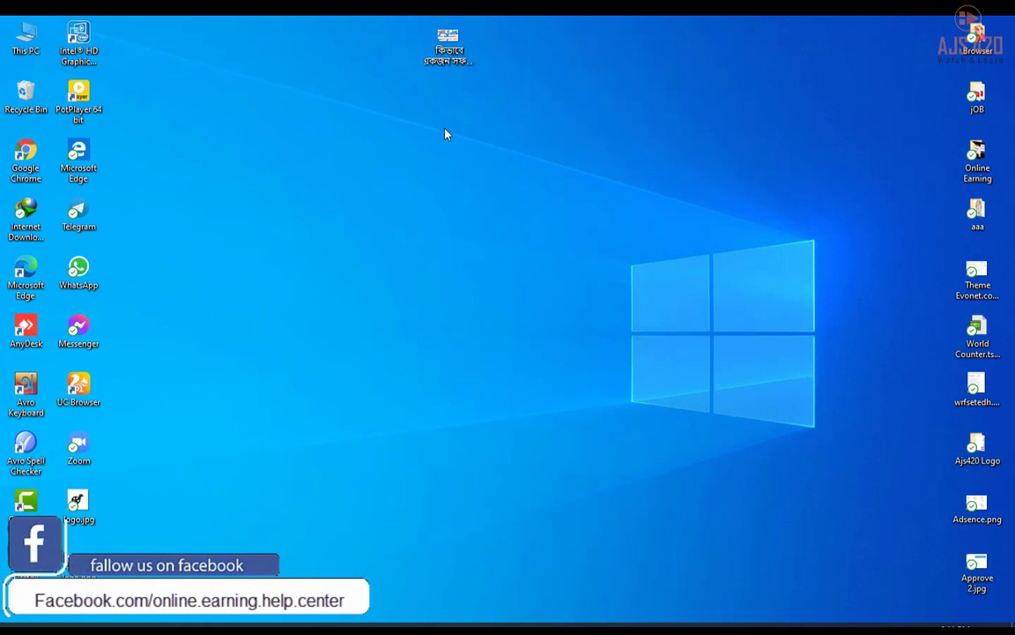
- Refresh the desktop and open the detailed properties of the Bengali-named JPG image
right_click(445, 134)
left_click(478, 167)
left_click(450, 51)
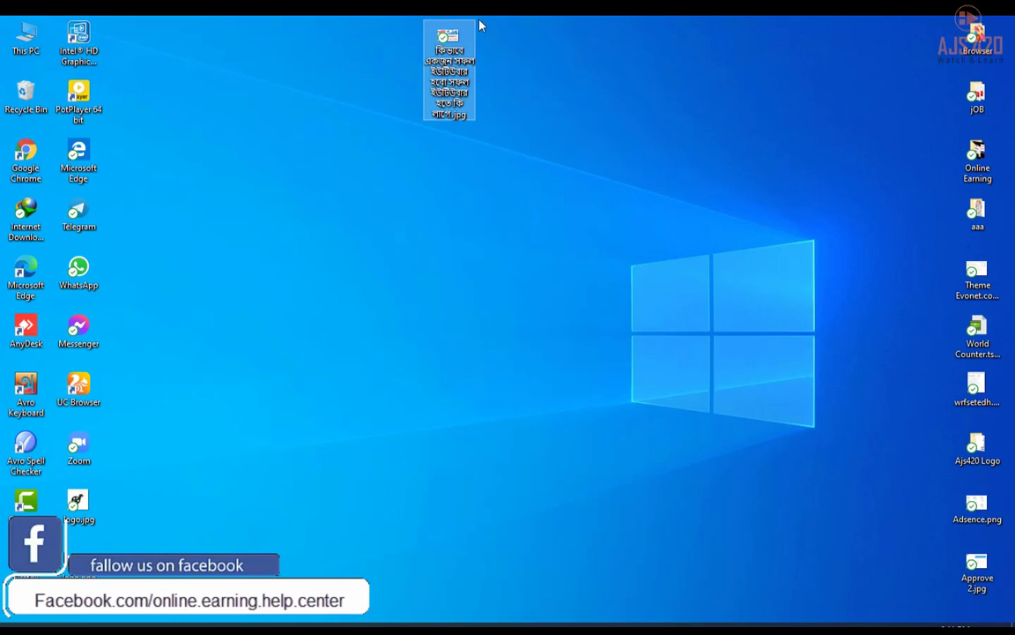
right_click(452, 60)
left_click(493, 606)
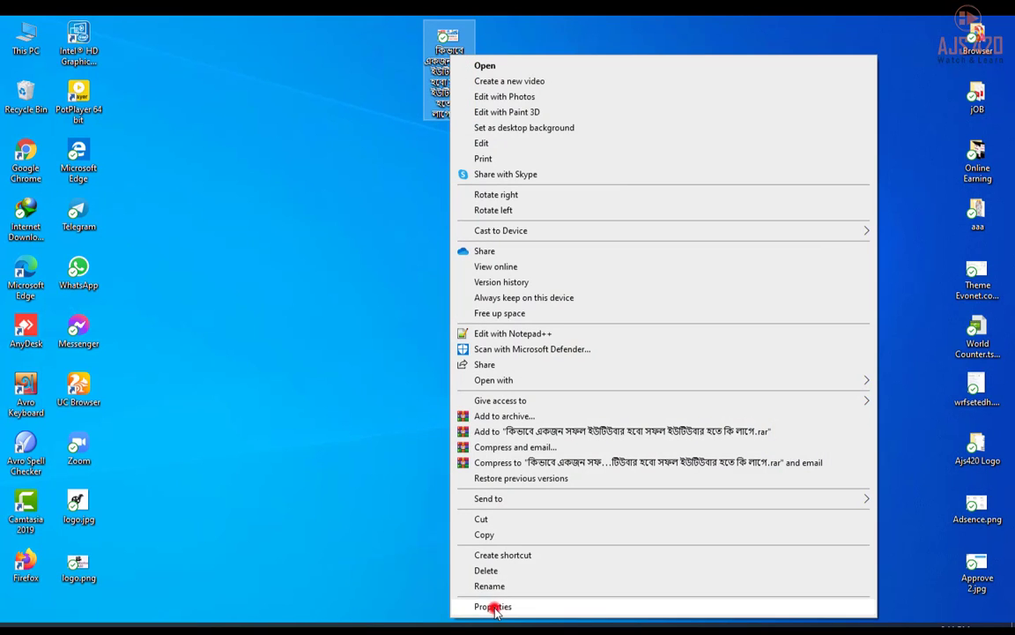
left_click_drag(533, 117, 607, 118)
left_click(546, 90)
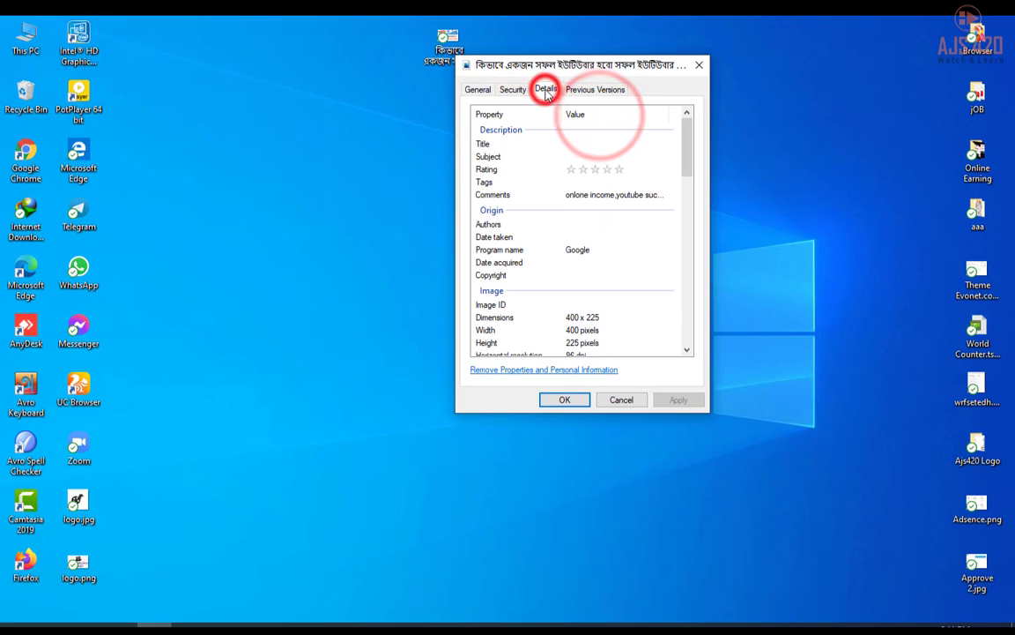
- Copy the post's full title from the Blogger editor into the image's Title and Subject properties
left_click(581, 143)
left_click(581, 142)
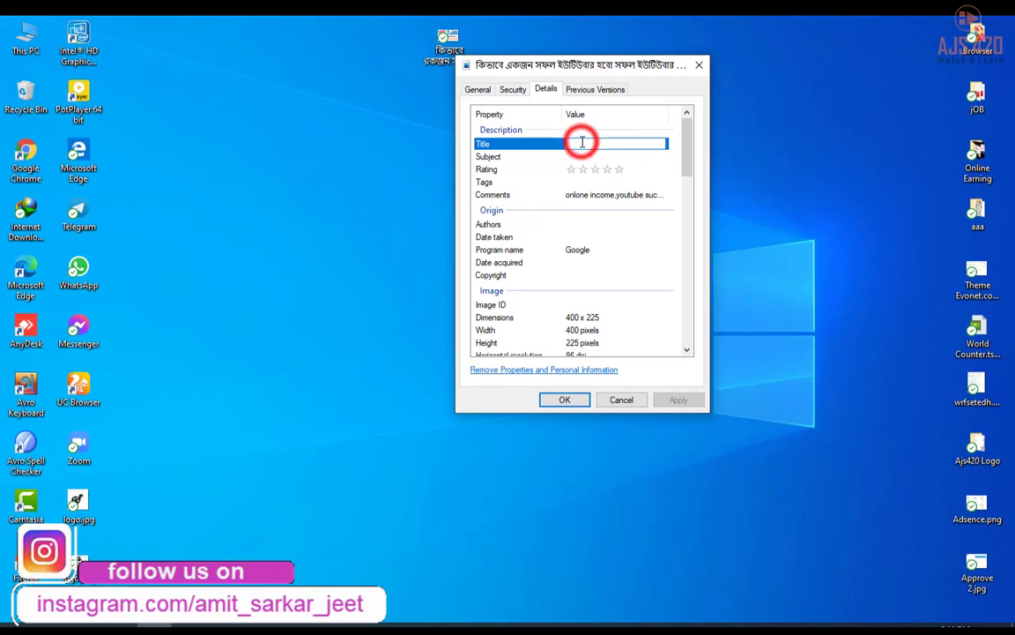
key("ctrl+v")
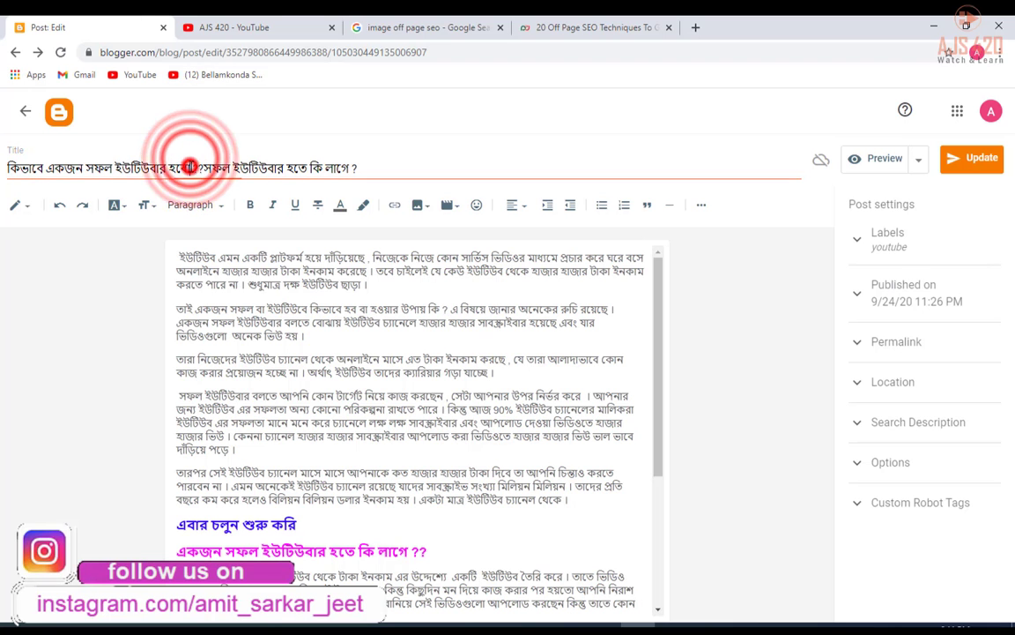
triple_click(190, 165)
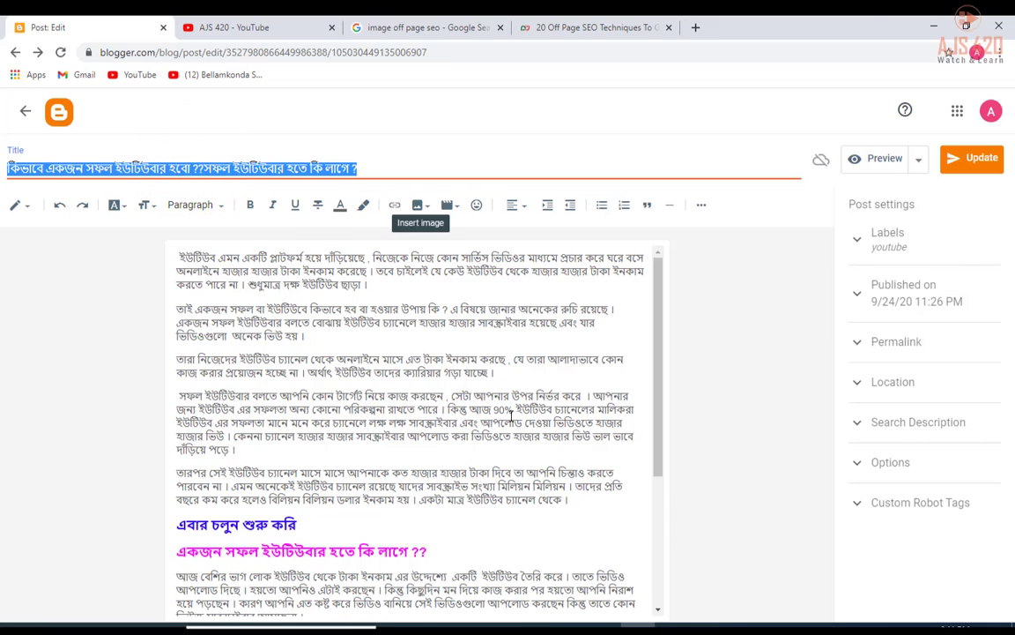
left_click(935, 26)
type("কিভাবে একজন সফল ইউটিউবার হবো ?সফল ইউটিউবার হতে কি লাগে ?")
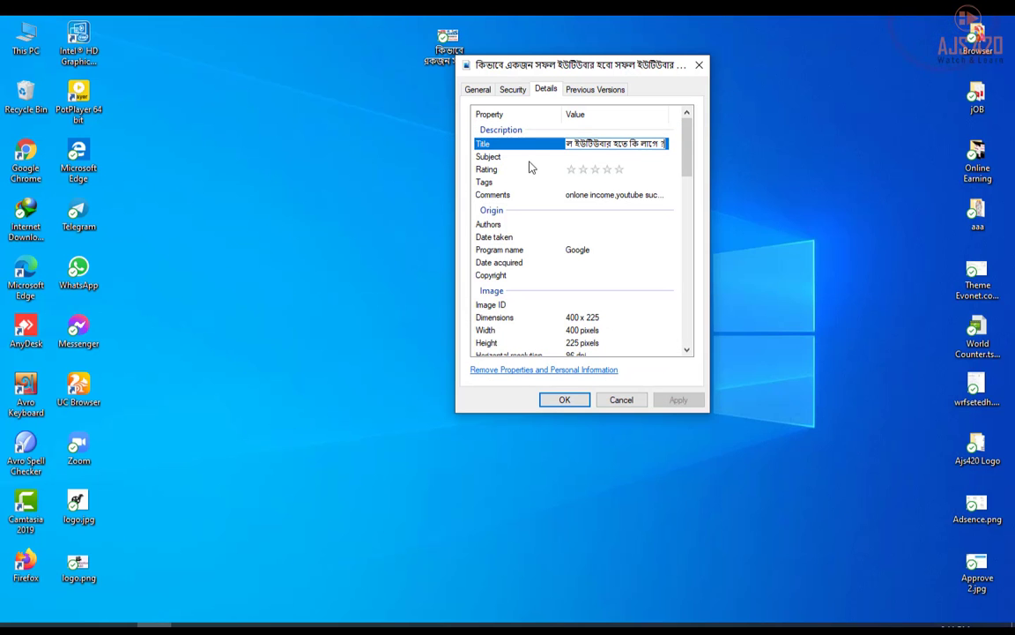
left_click(589, 156)
type("কিভাবে একজন সফল ইউটিউবার হবো সফল ইউটিউবার হতে কি লাগে ?")
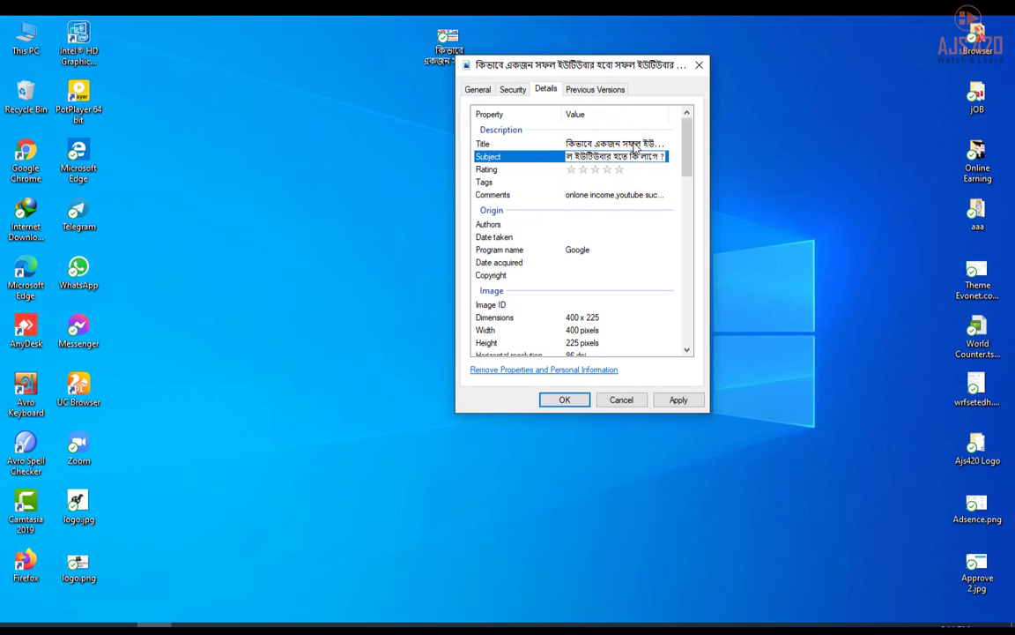
- Rate the image five stars, copy the Comments keyword list into its Tags, and save the properties
left_click(621, 169)
left_click(609, 194)
key("ctrl+c")
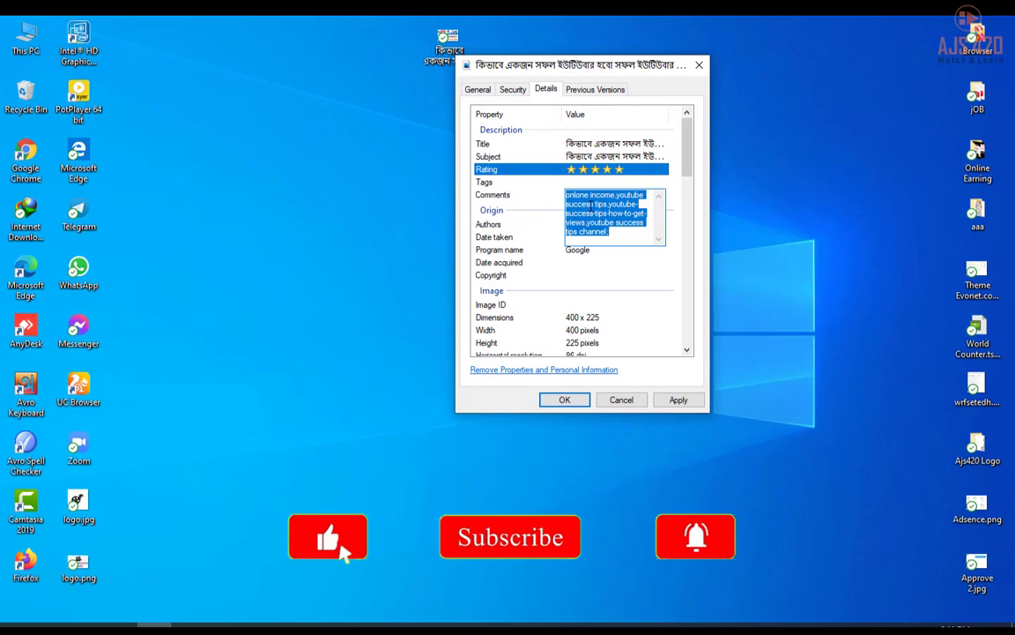
left_click(595, 183)
key("ctrl+v")
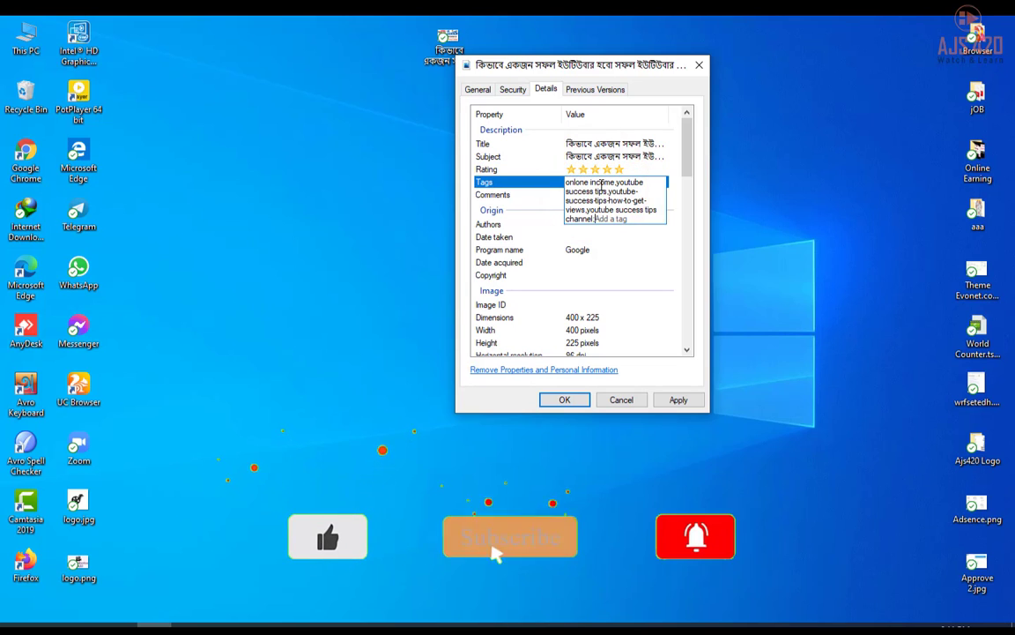
left_click(678, 402)
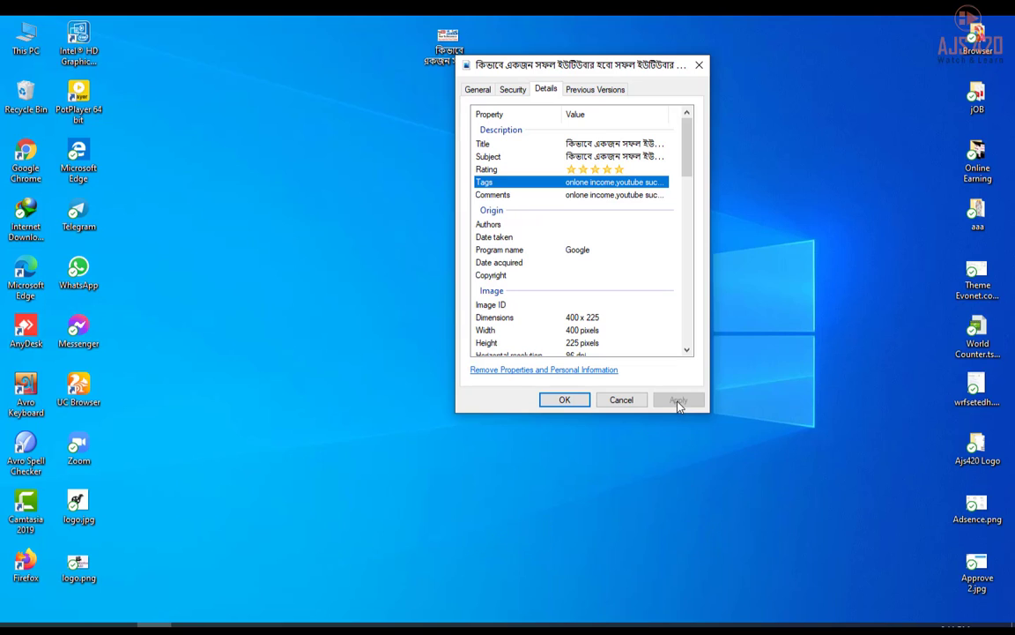
left_click(574, 399)
- Refresh the desktop, then reopen the image's properties to check the saved file name and metadata details
right_click(438, 222)
left_click(471, 262)
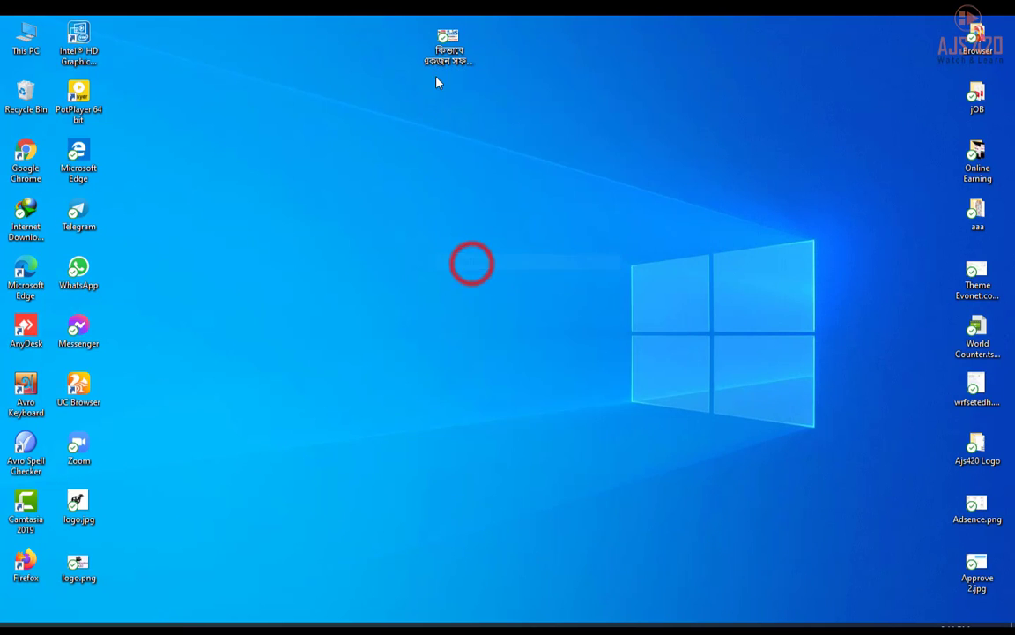
right_click(442, 51)
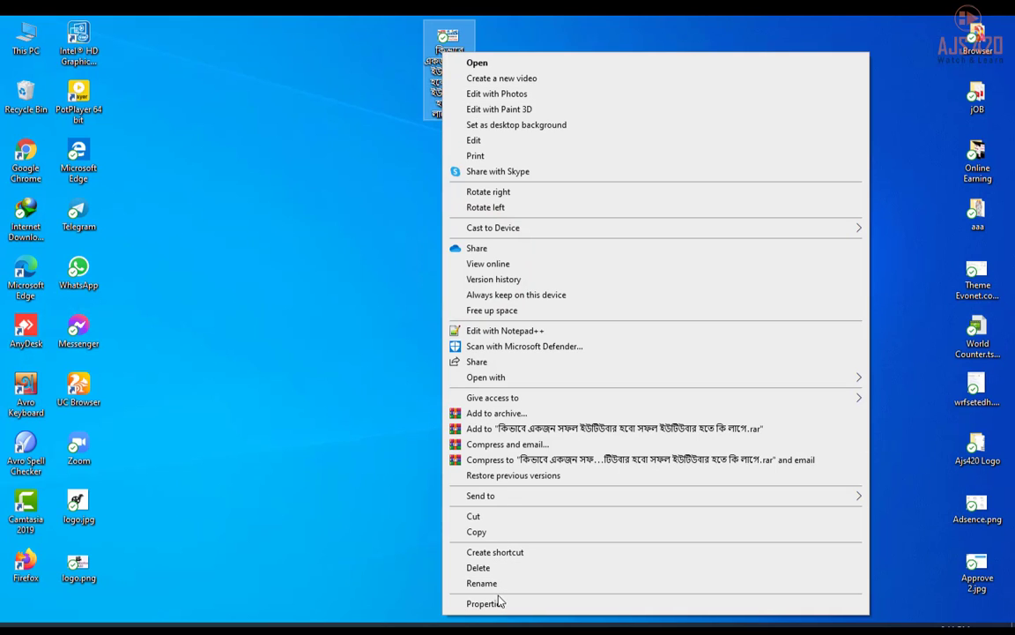
left_click(487, 603)
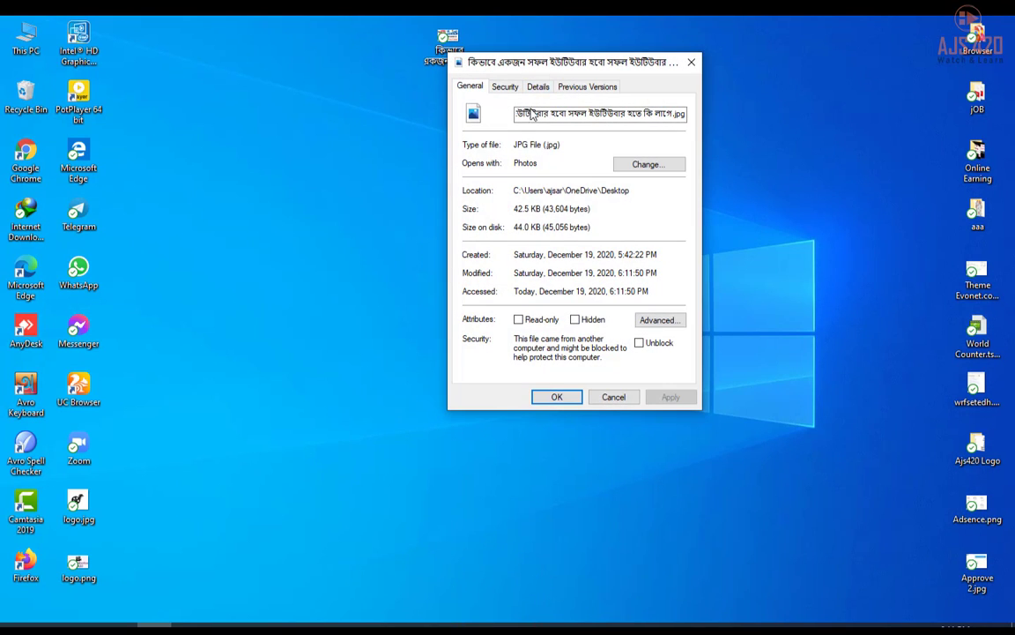
left_click_drag(543, 113, 593, 112)
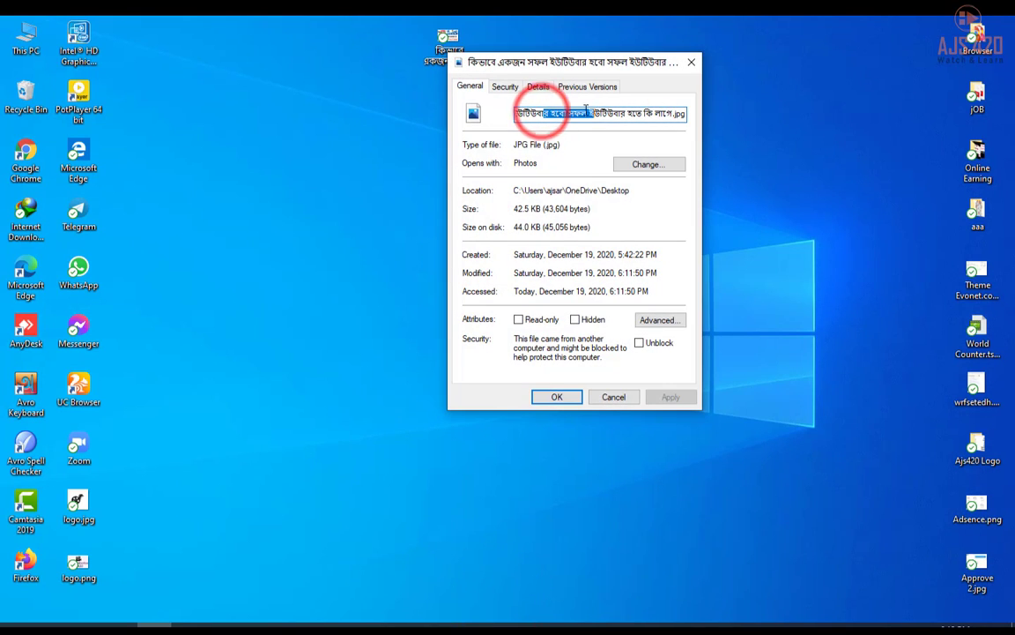
left_click(540, 86)
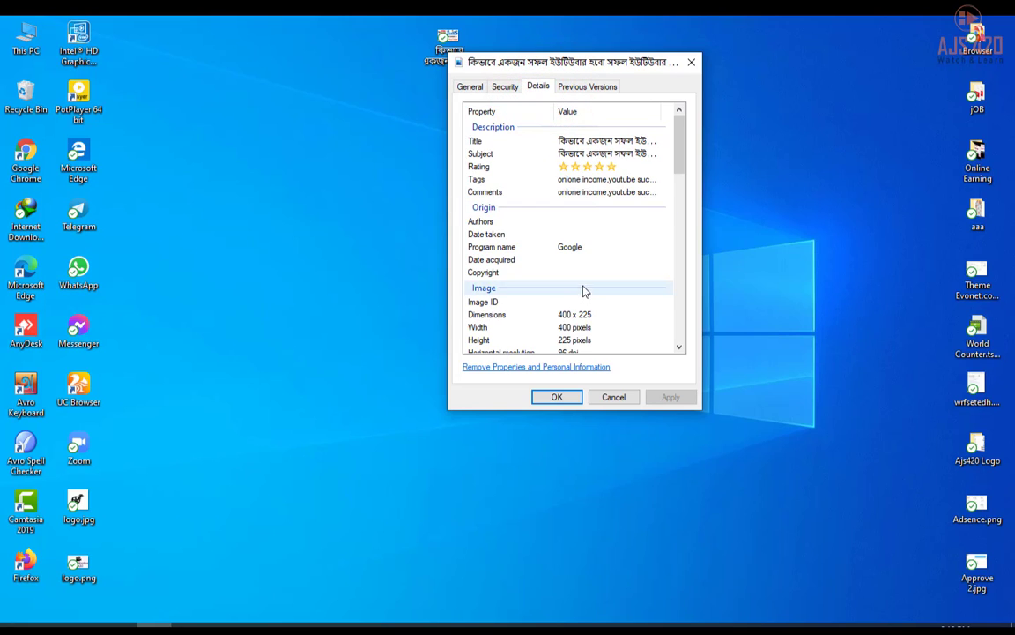
left_click(559, 398)
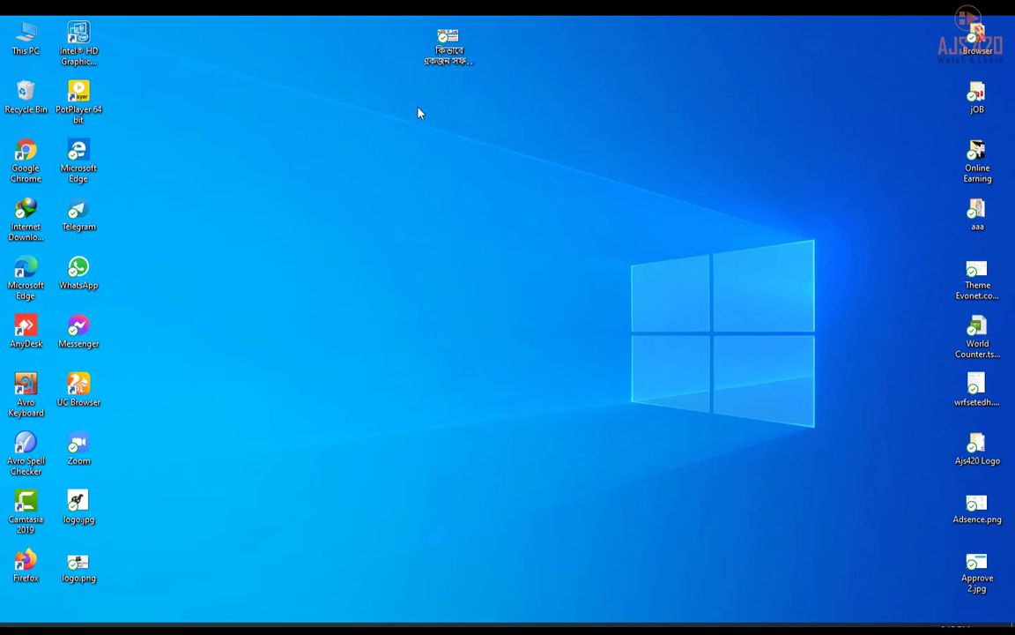
right_click(370, 70)
left_click(388, 104)
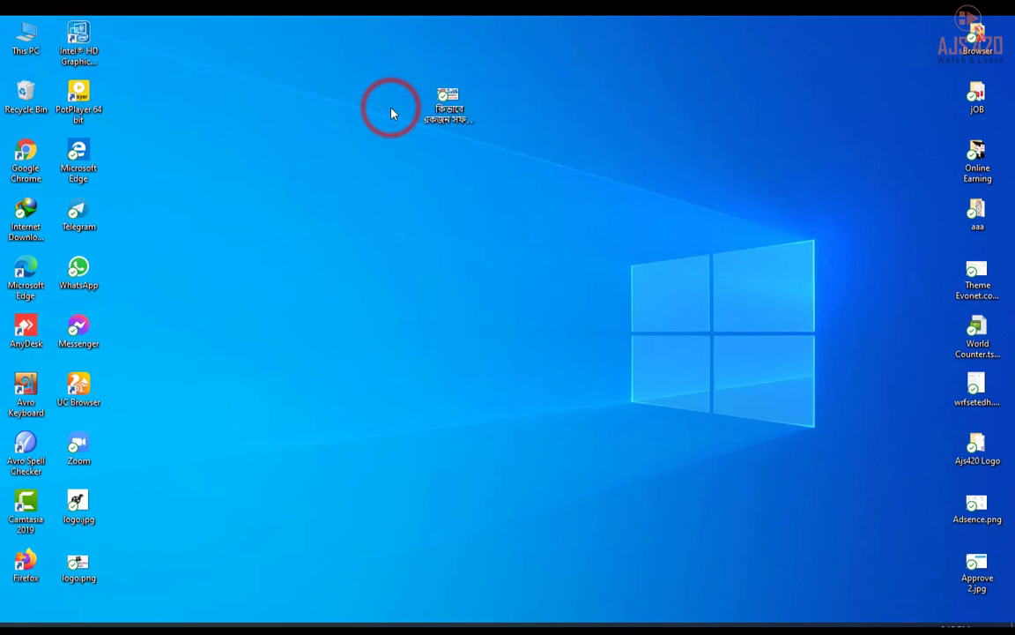
left_click_drag(447, 97, 432, 51)
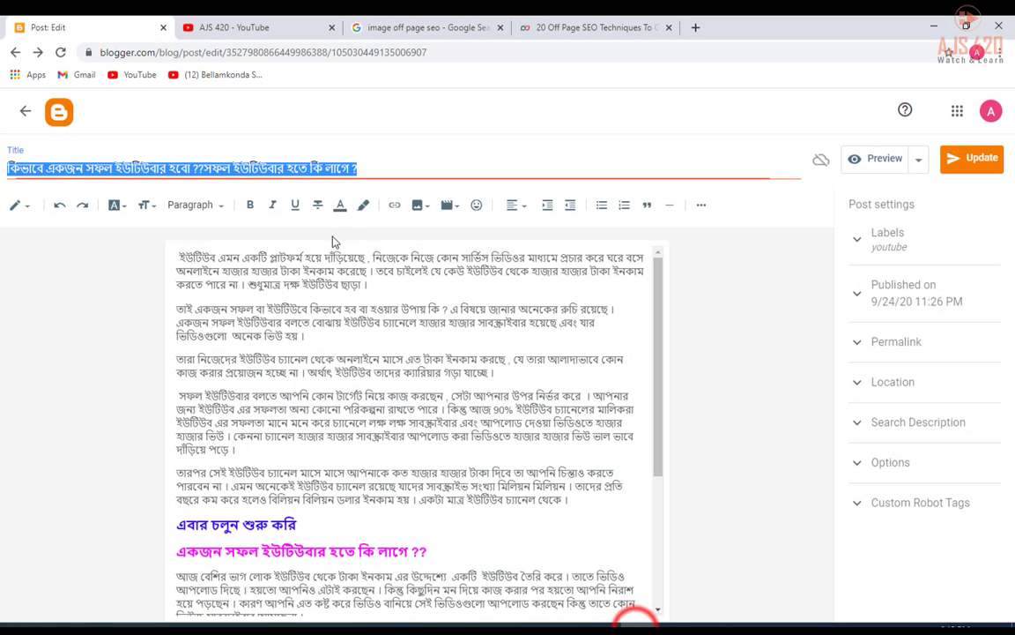
- Switch to the Blogger post and add two blank lines after its first paragraph for the image
left_click(289, 288)
left_click(375, 284)
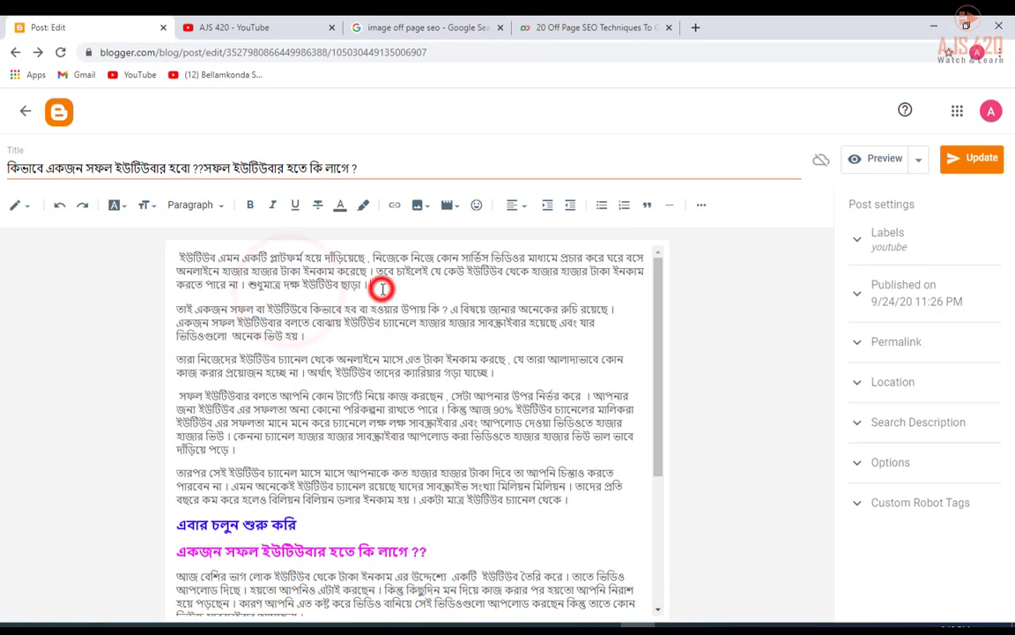
key("Return")
key("Return")
left_click(212, 313)
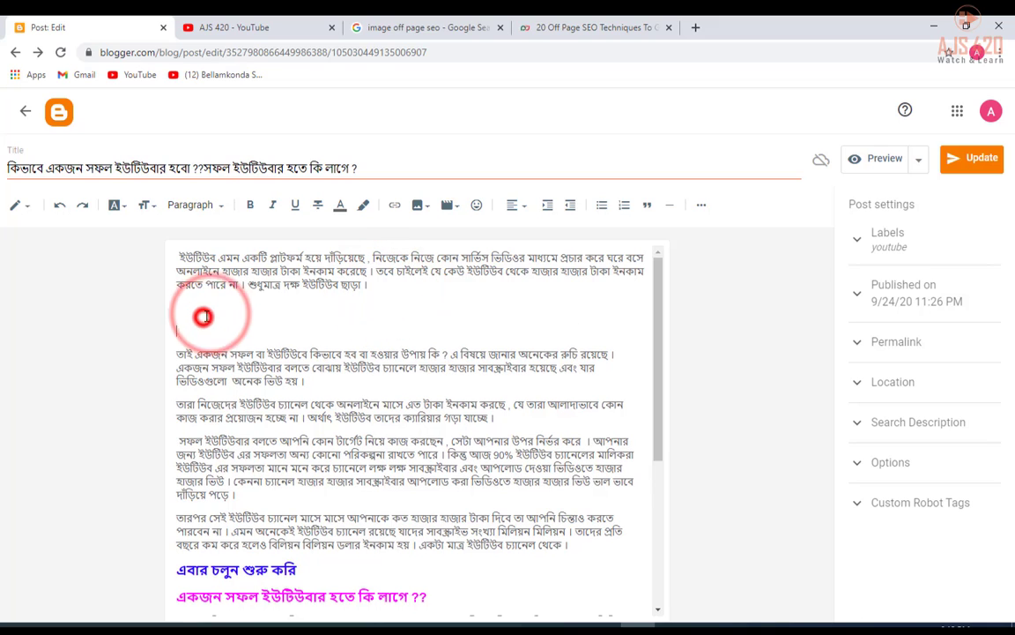
- Upload the Bengali-named JPG from the Desktop folder and insert it on the blank line in the post
left_click(418, 204)
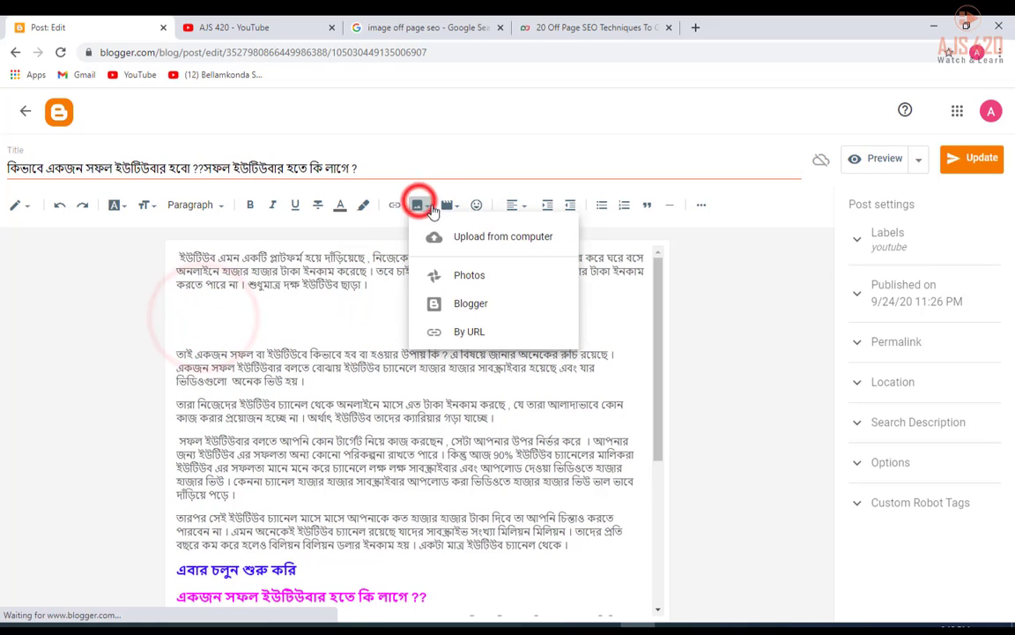
left_click(474, 239)
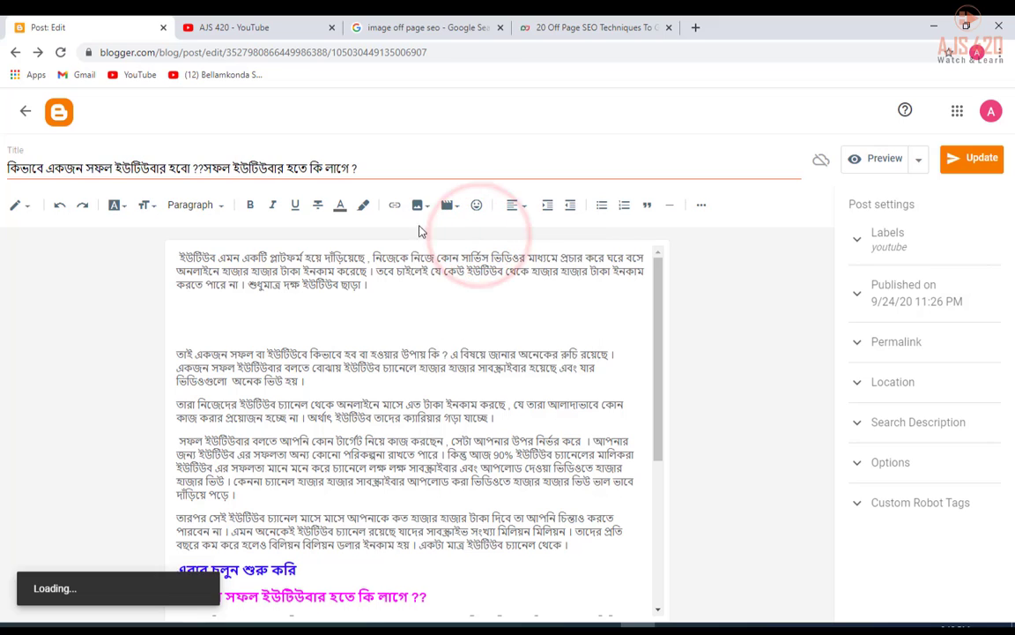
left_click(169, 225)
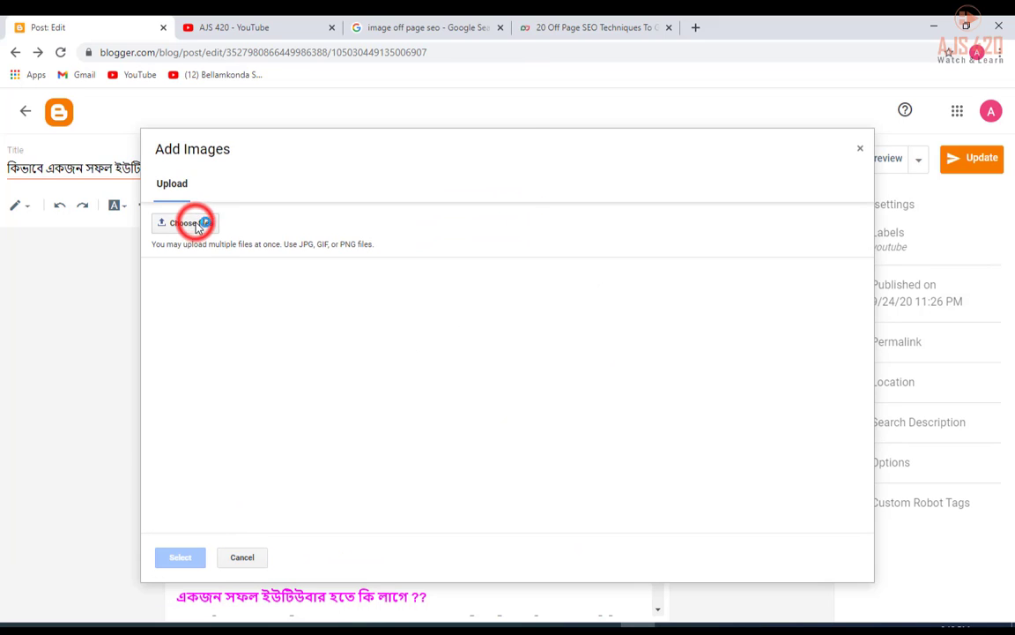
left_click(55, 125)
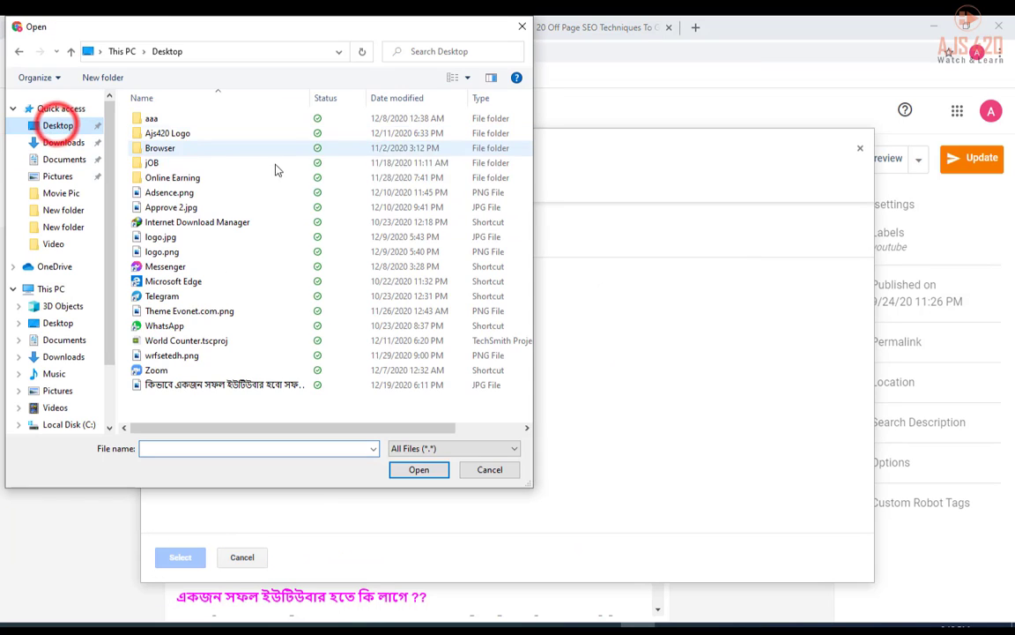
left_click(186, 385)
left_click(412, 469)
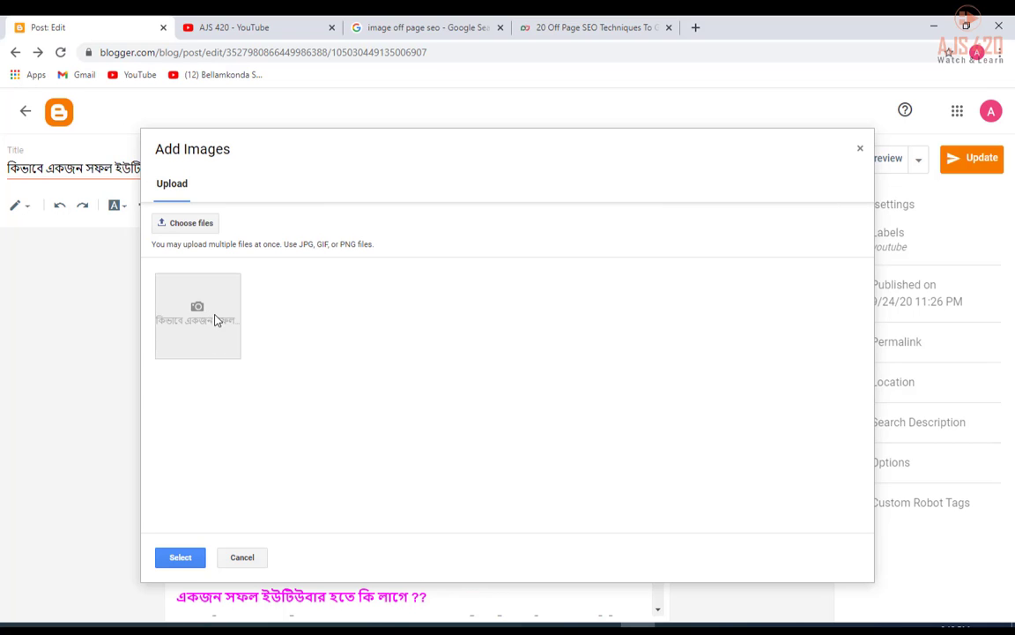
left_click(228, 323)
left_click(188, 558)
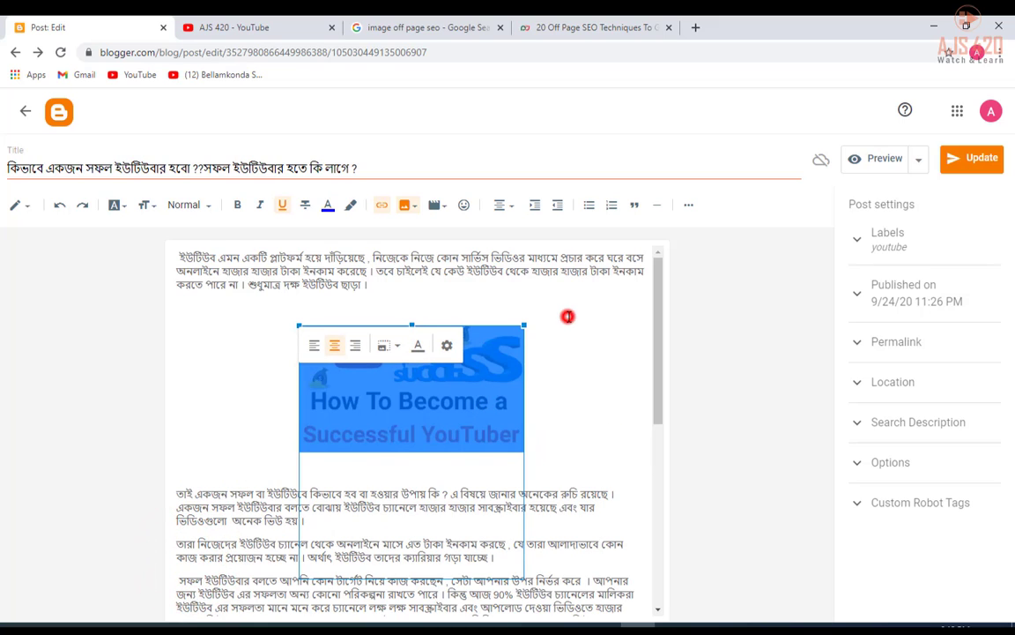
- Set the inserted image's size to X-Large and update it
left_click(567, 315)
left_click(417, 352)
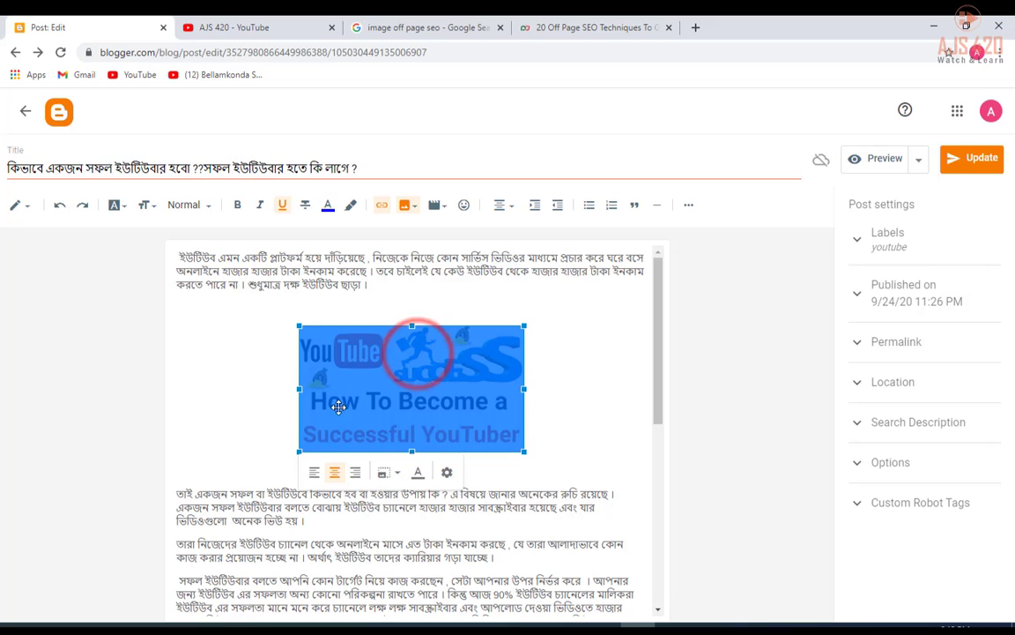
left_click(448, 475)
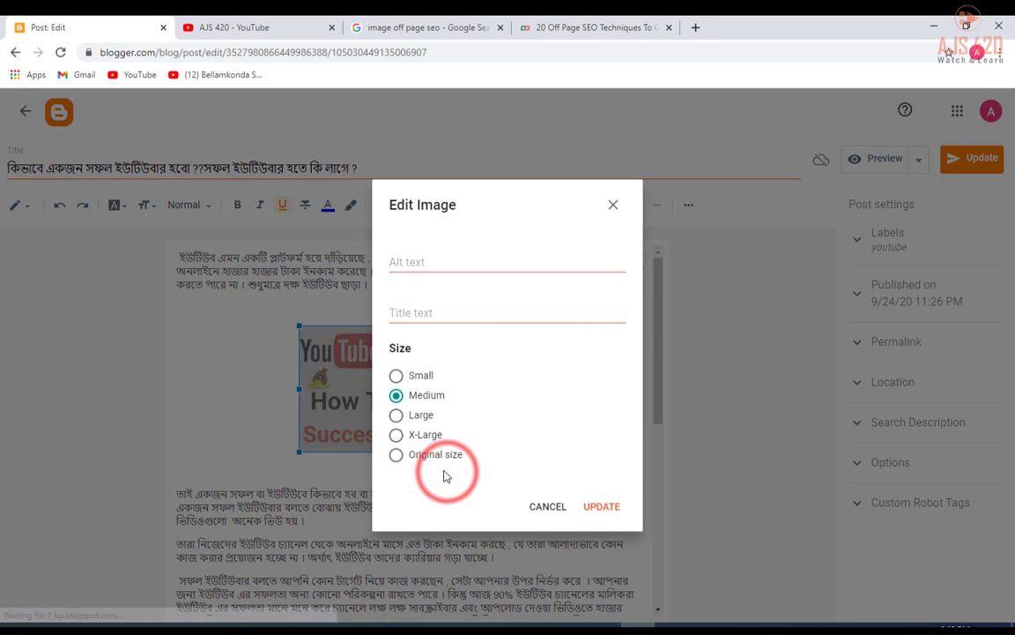
left_click(395, 434)
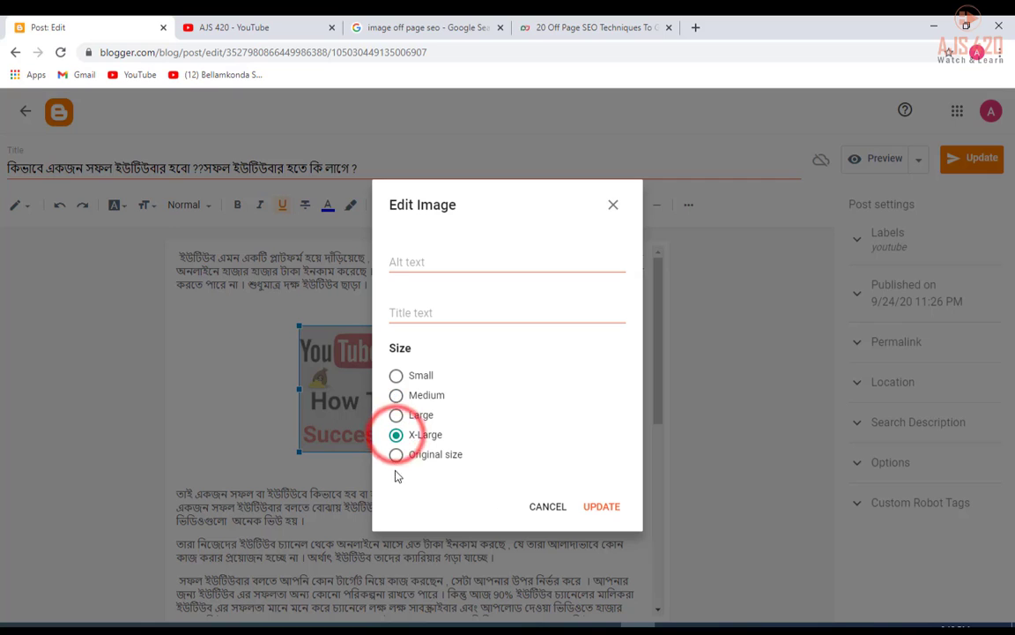
left_click(602, 506)
left_click(378, 281)
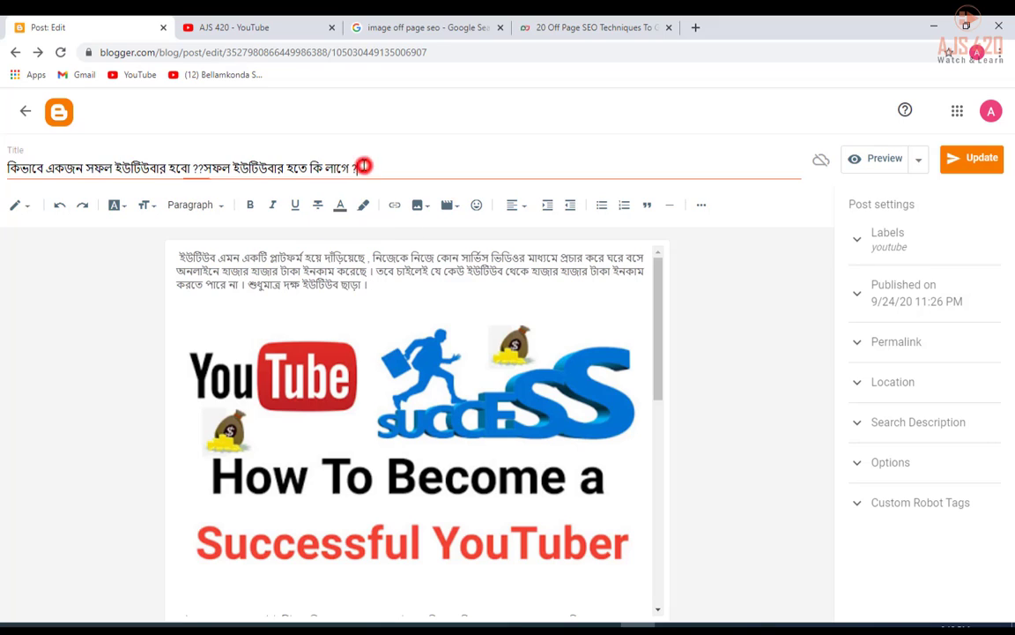
- Copy the full post title and paste it as the inserted image's alt text
left_click_drag(359, 167, 4, 155)
key("ctrl+c")
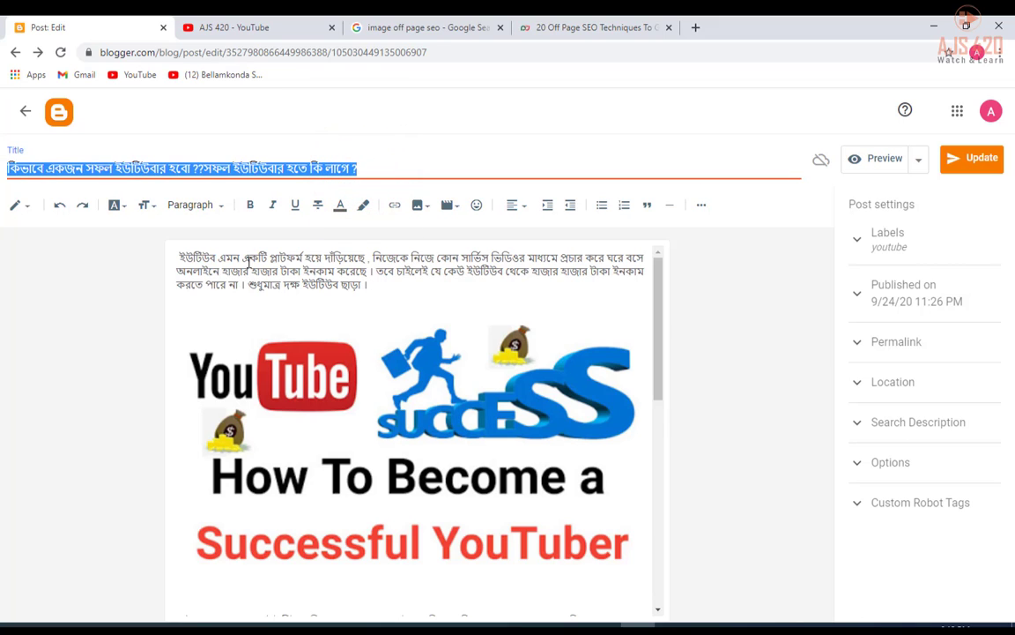
left_click(352, 396)
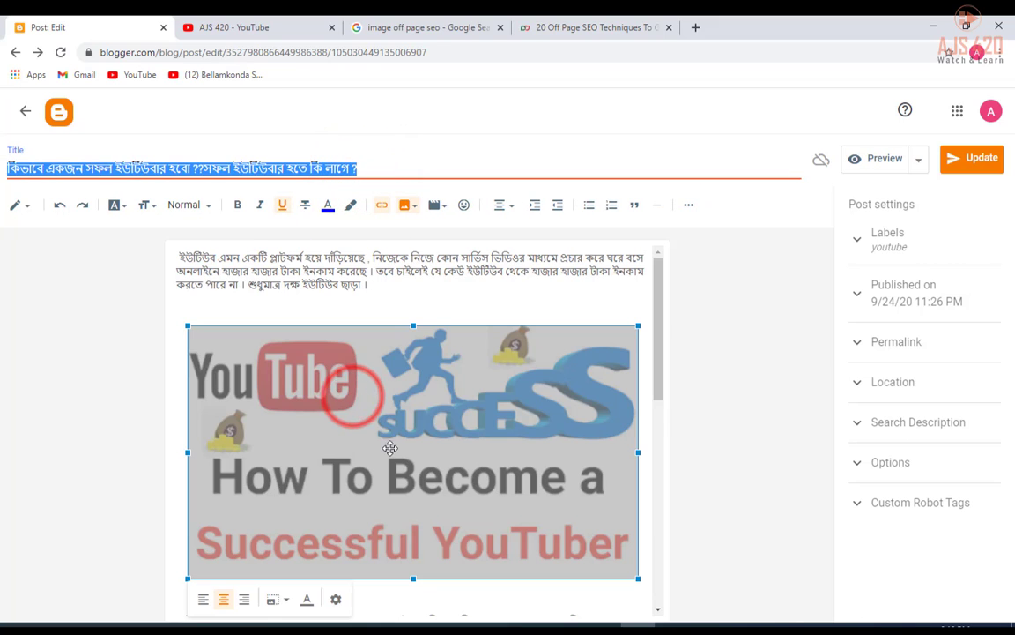
left_click(337, 601)
left_click(412, 261)
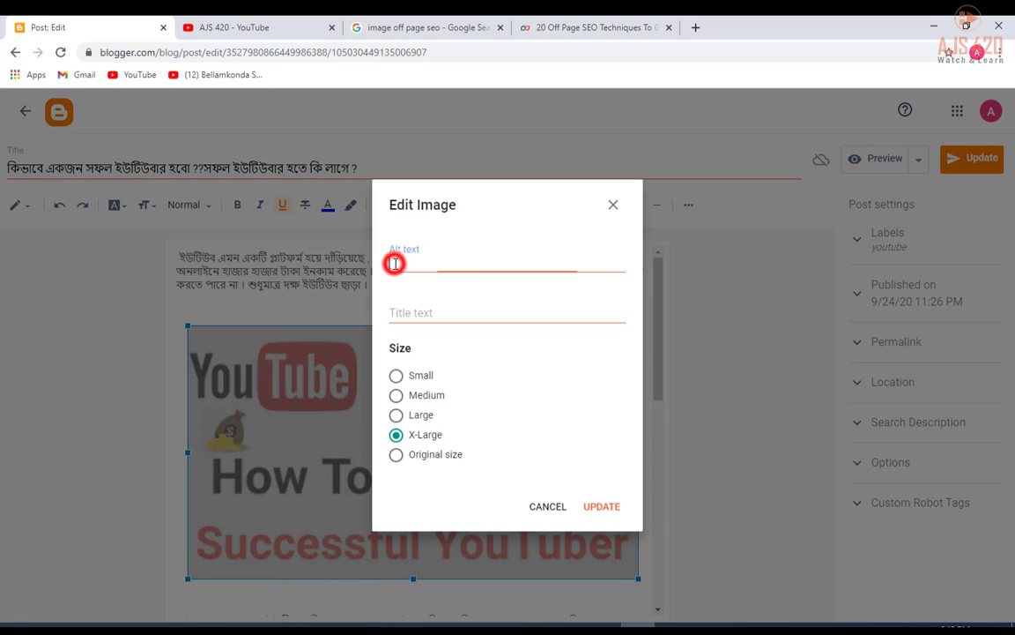
key("ctrl+v")
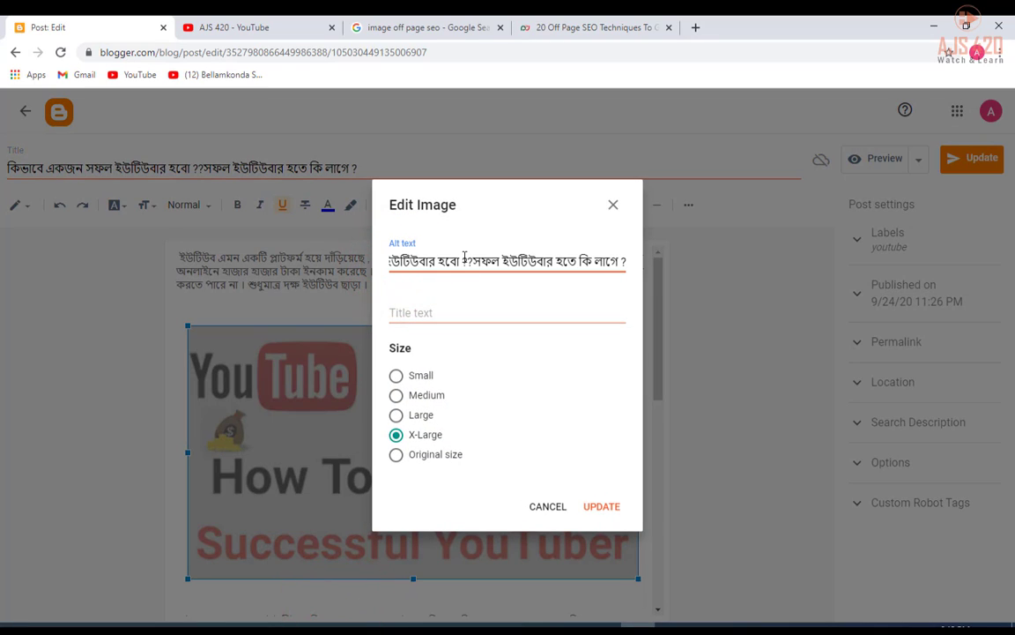
- Paste the copied post title as the image's title text, apply the image settings, and update the published post
left_click(420, 315)
key("ctrl+v")
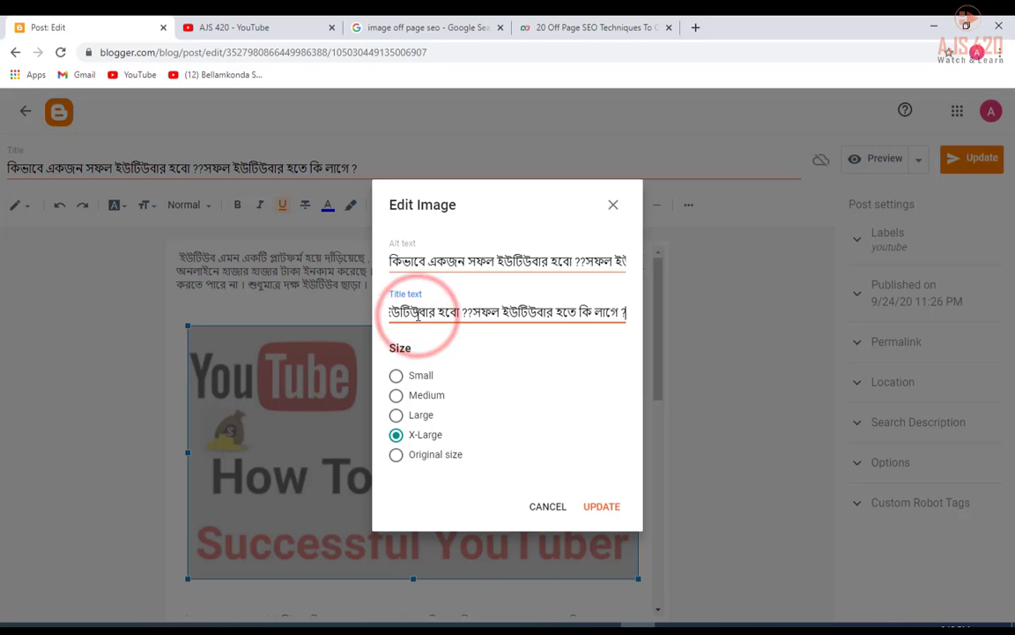
left_click(599, 508)
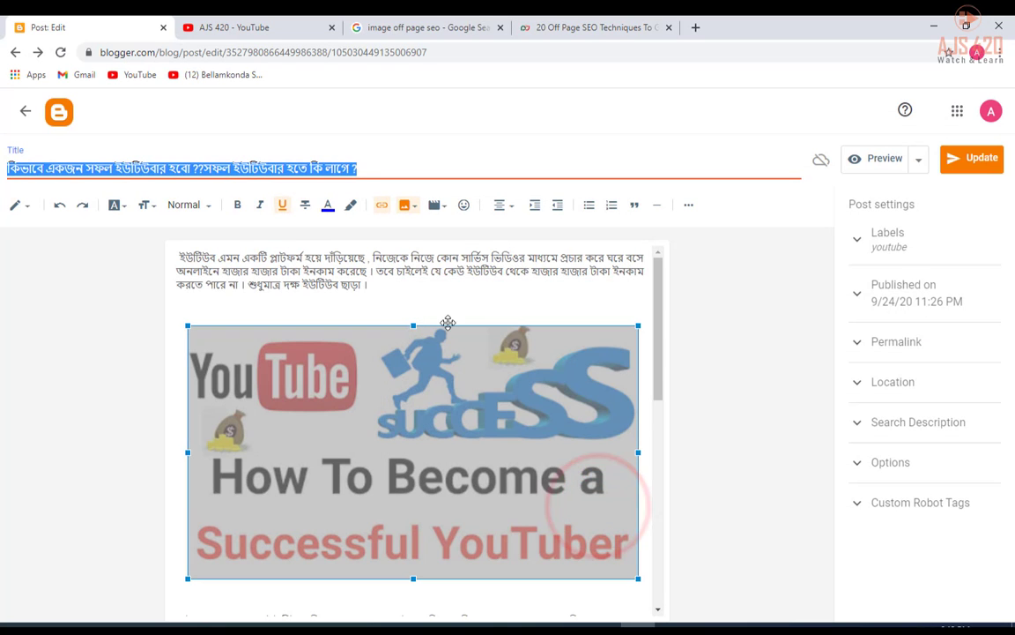
left_click(443, 307)
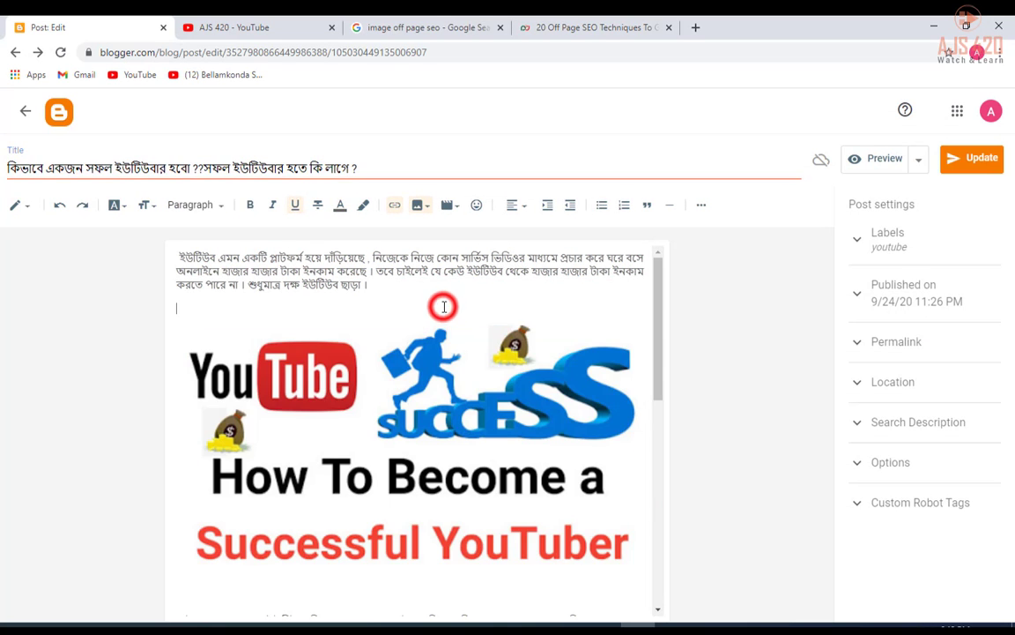
left_click(976, 164)
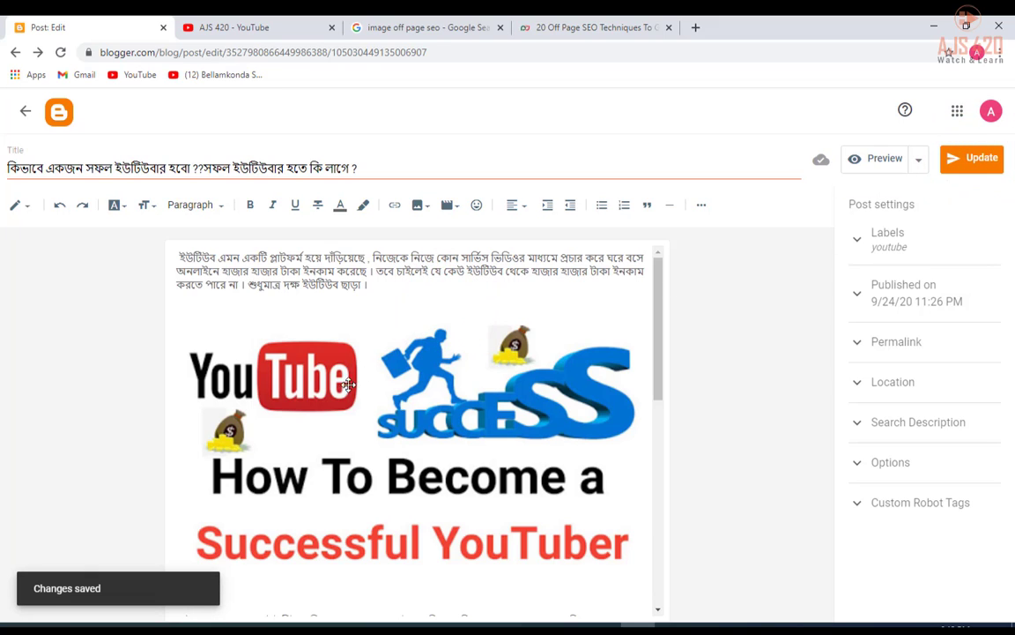
scroll(305, 274, "down", 1)
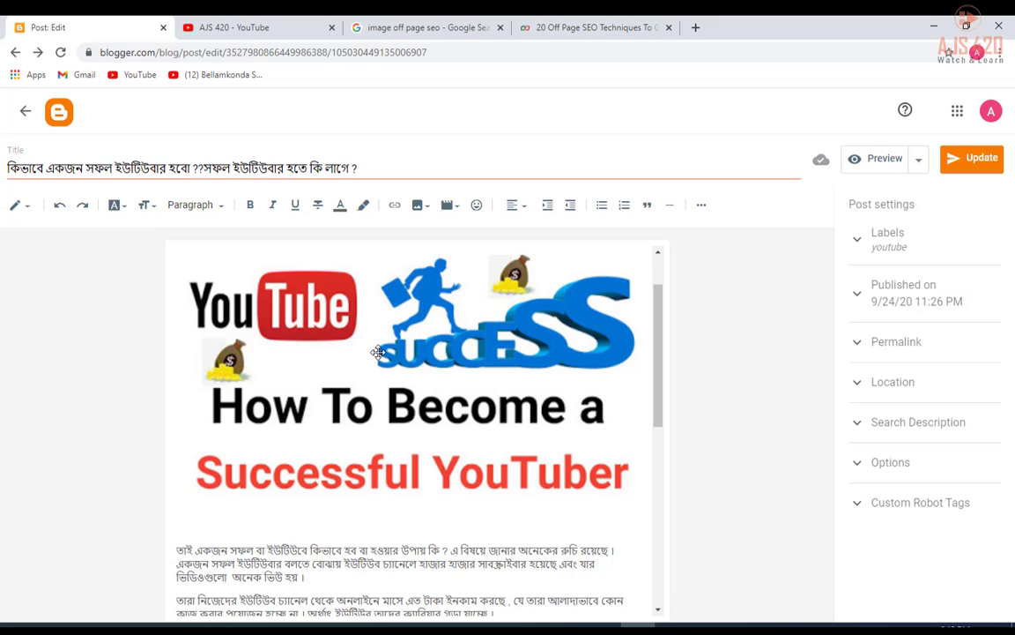
left_click_drag(408, 564, 176, 549)
left_click(224, 564)
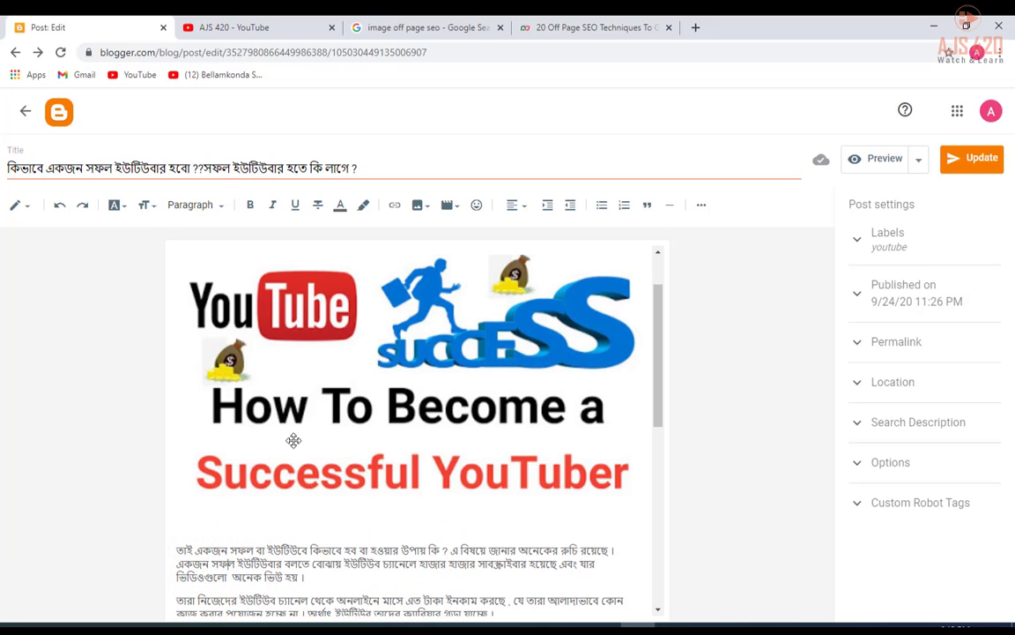